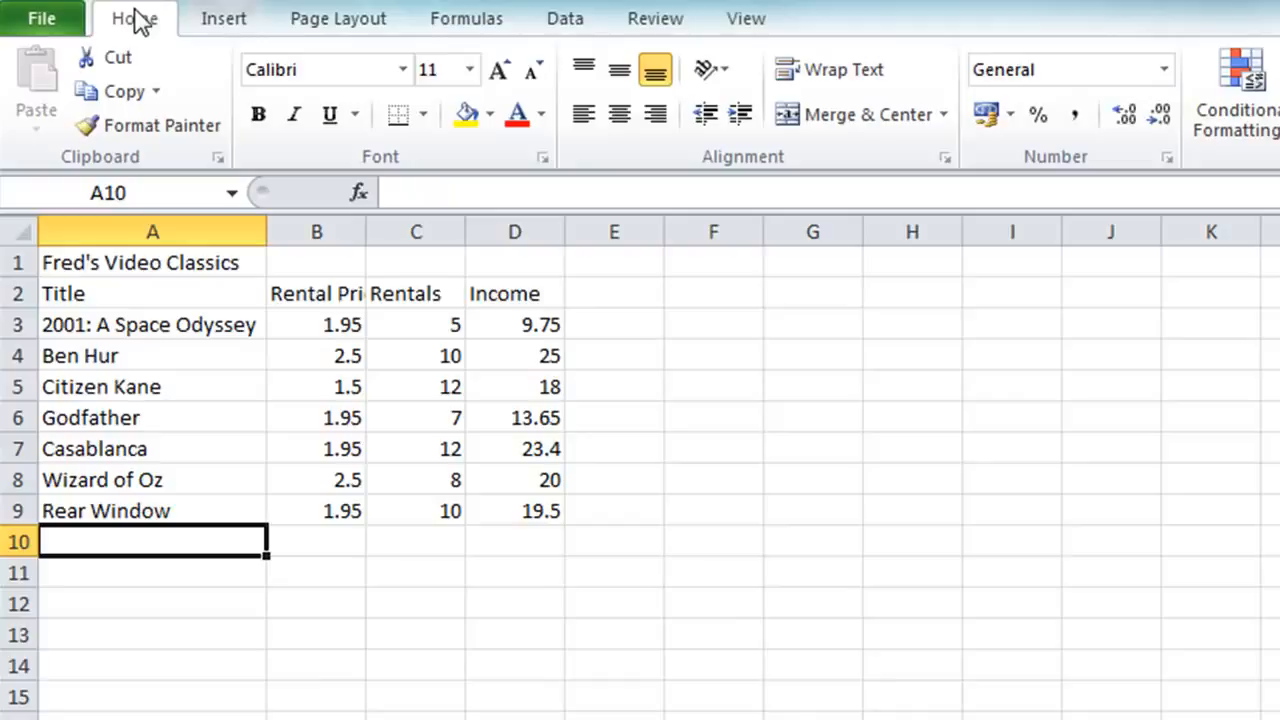
Step: Enter the summary labels Total, Average, Max, Min and Count in cells A11 through A15
key("Down")
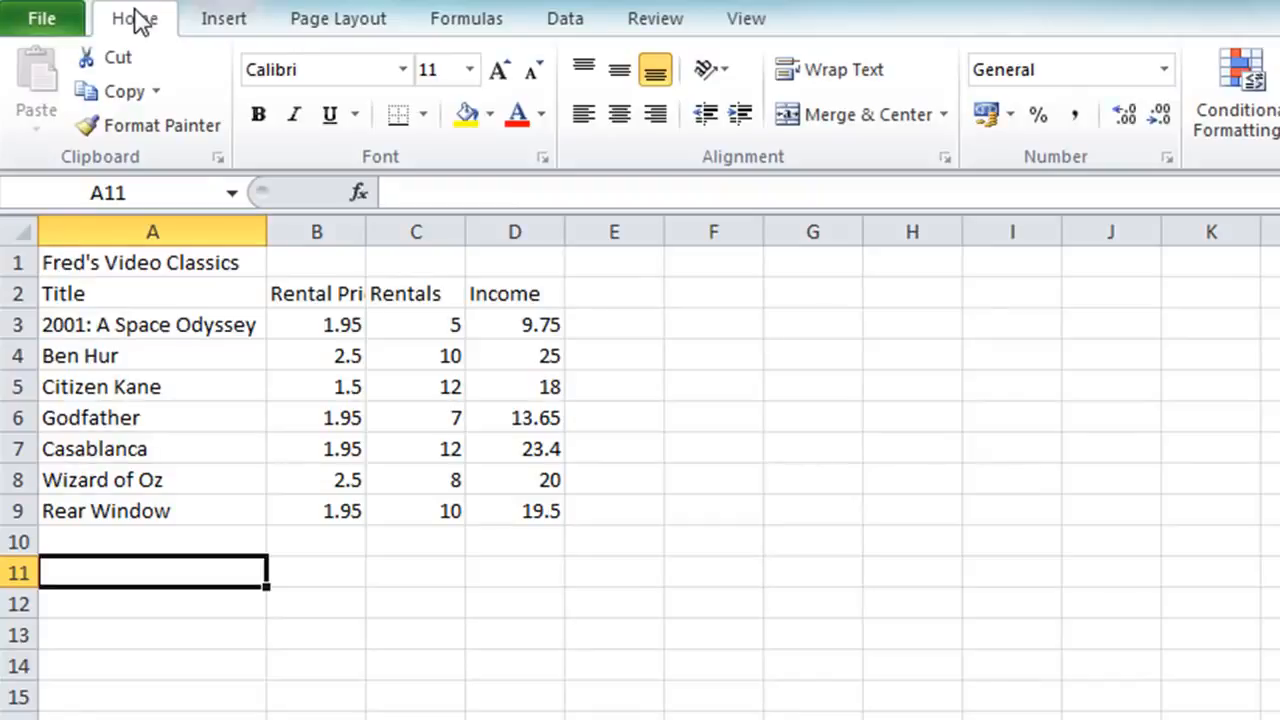
type("Total")
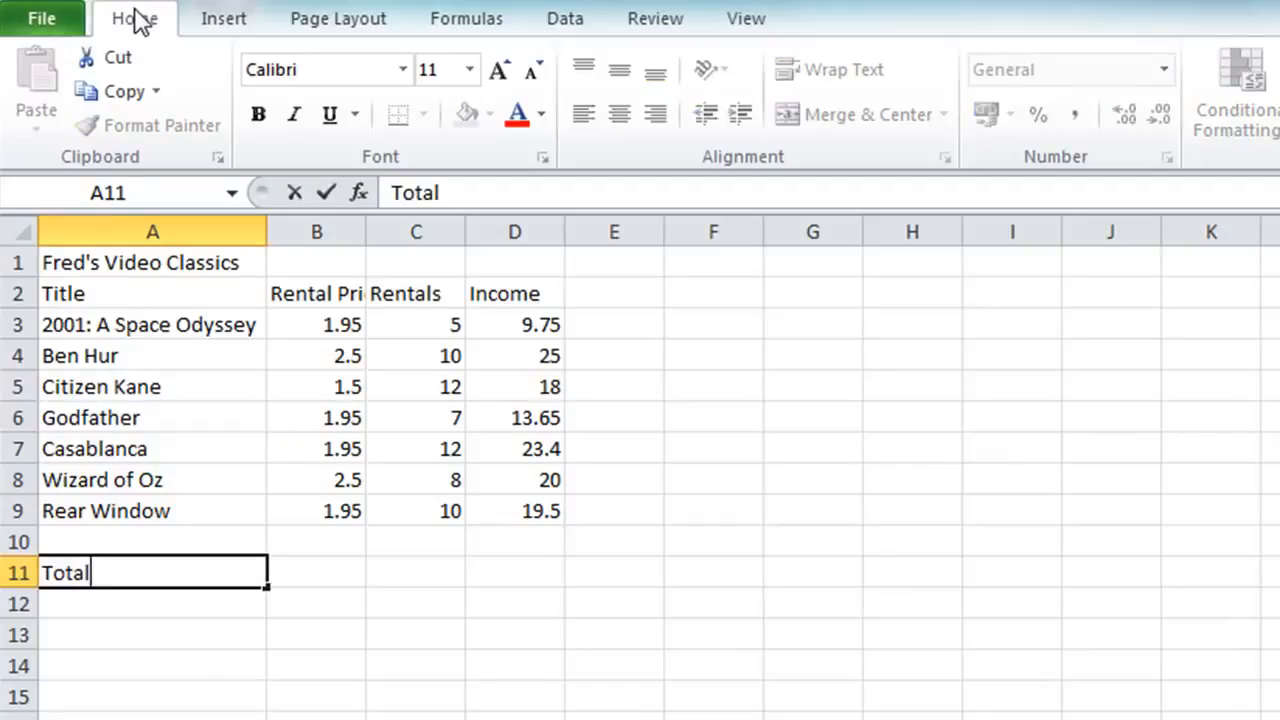
key("Return")
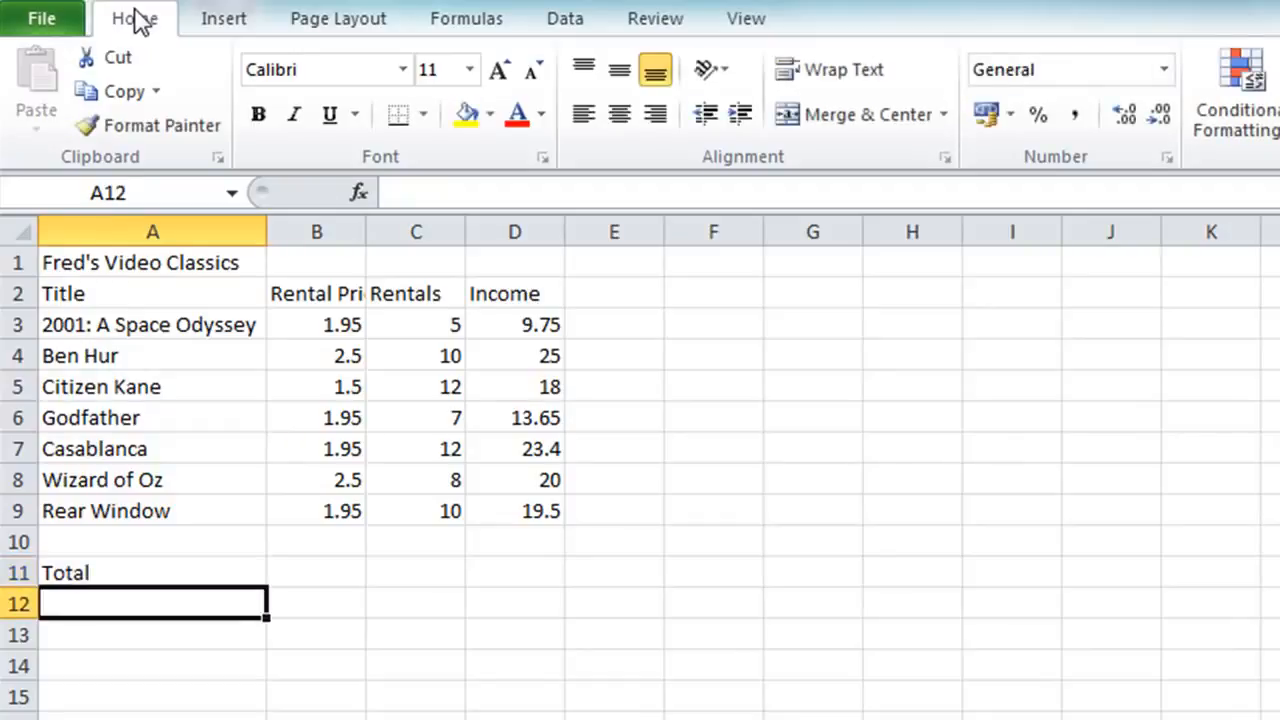
type("Average")
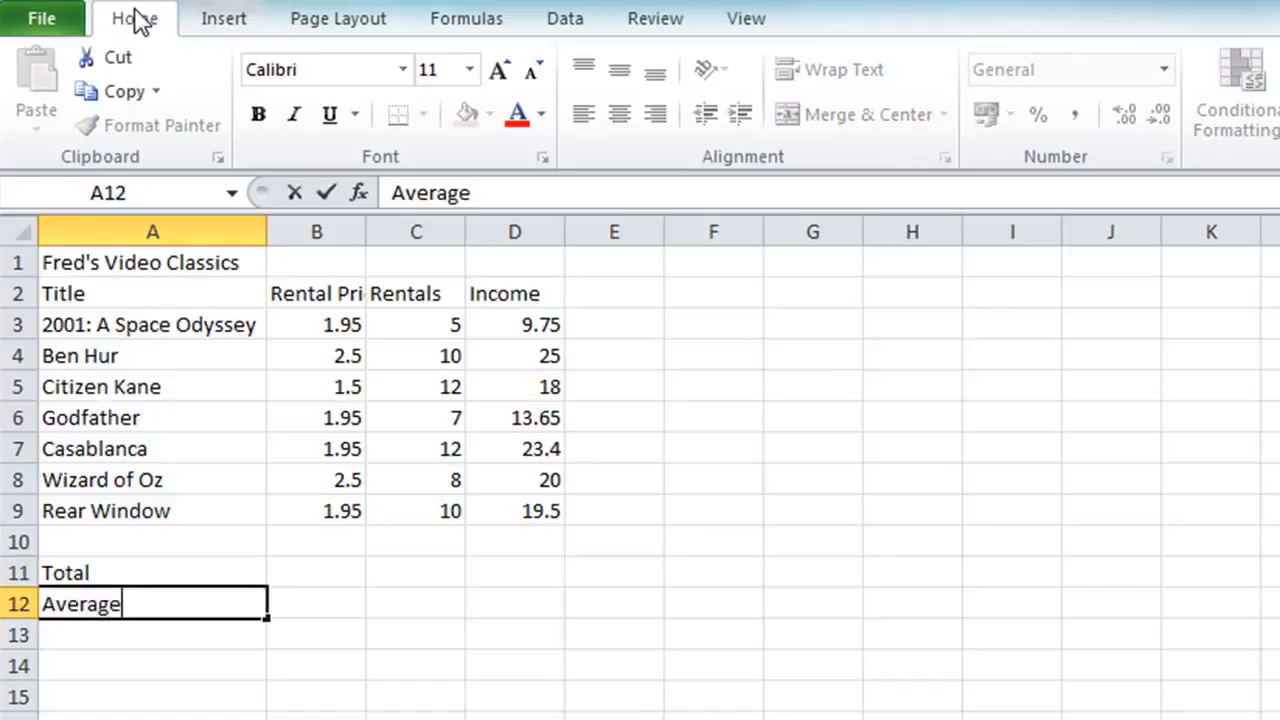
key("Return")
type("Max")
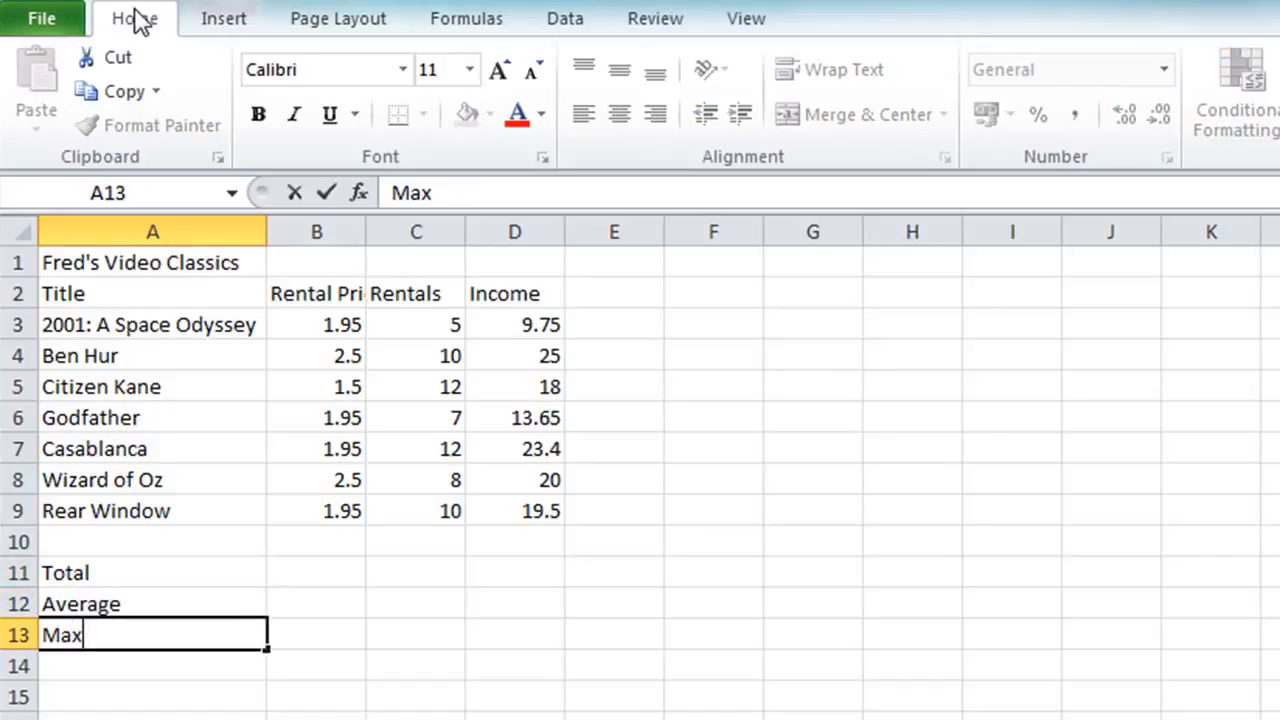
key("Return")
type("Min")
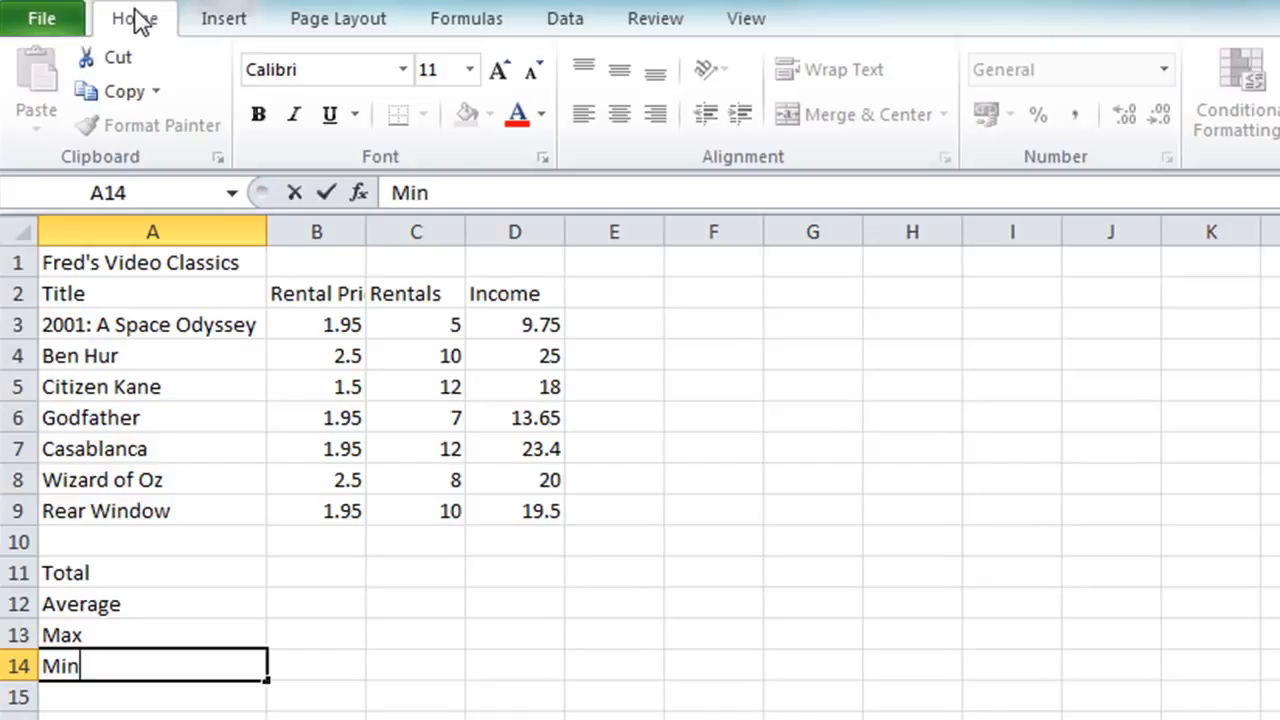
key("Return")
type("Count")
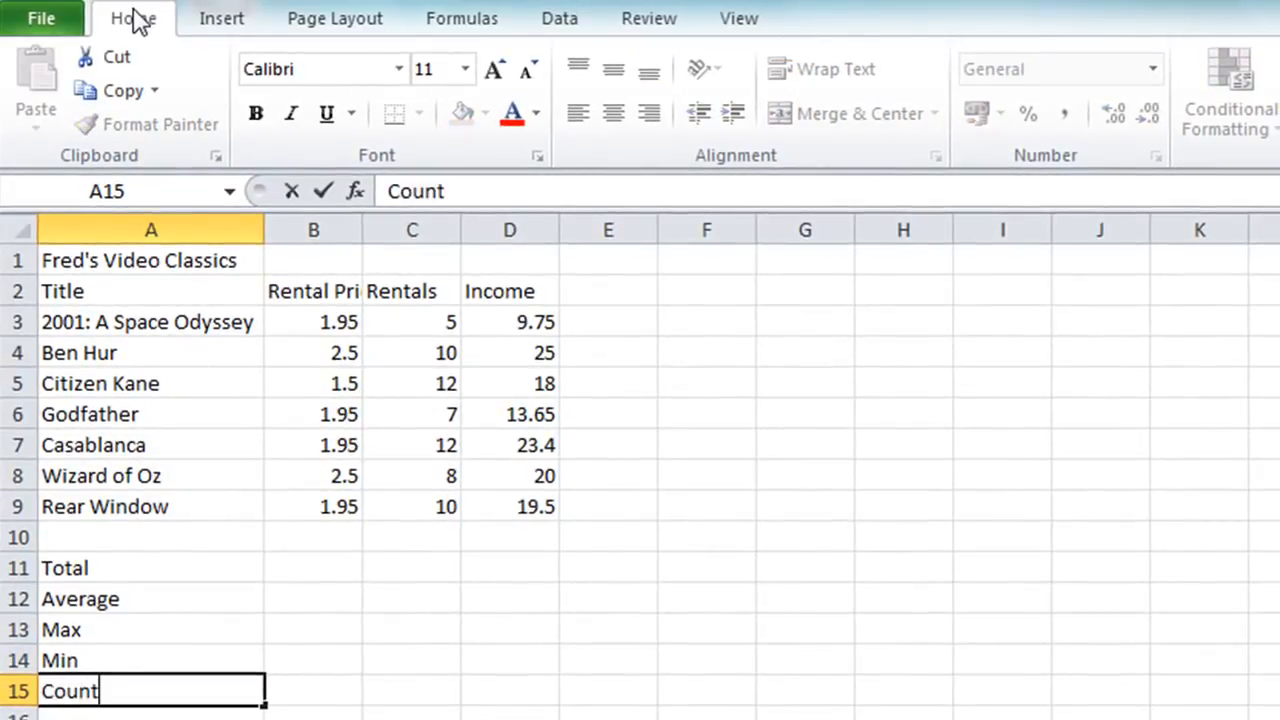
key("Return")
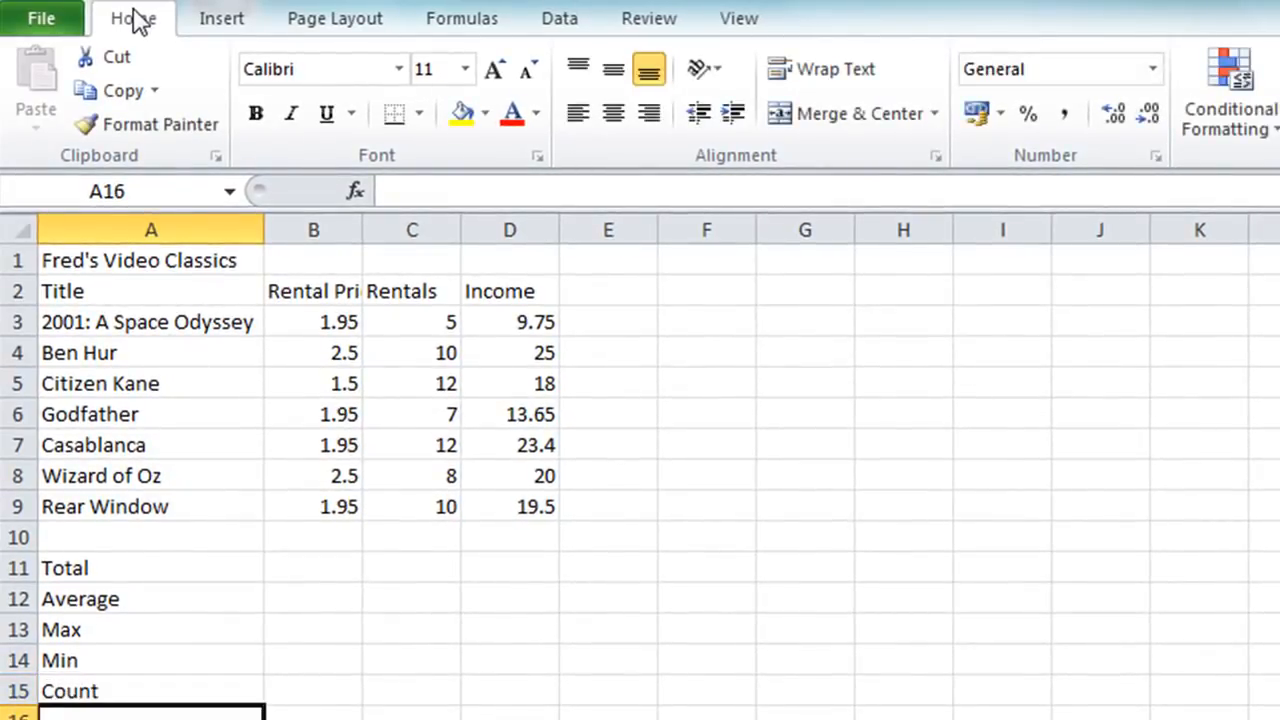
Step: Total the rental prices in cell B11 with the formula =SUM(B3:B9)
key("Up")
key("Up")
key("Up")
key("Up")
key("Up")
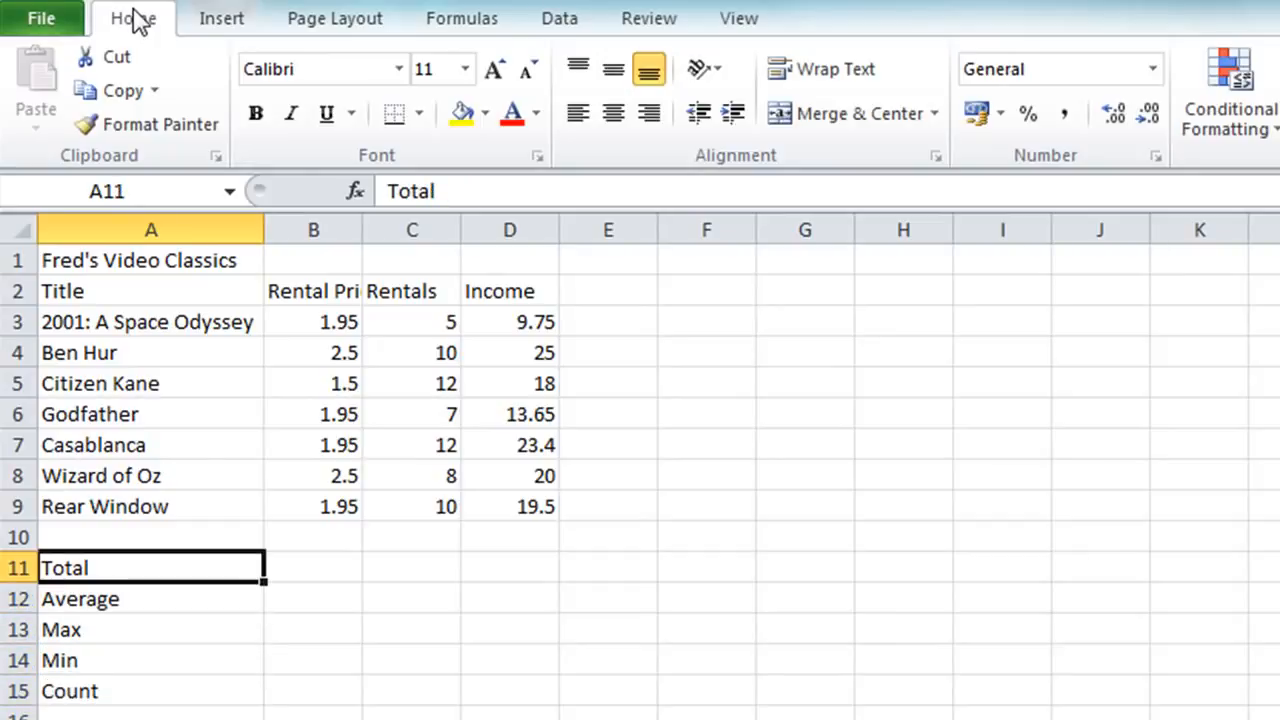
key("Right")
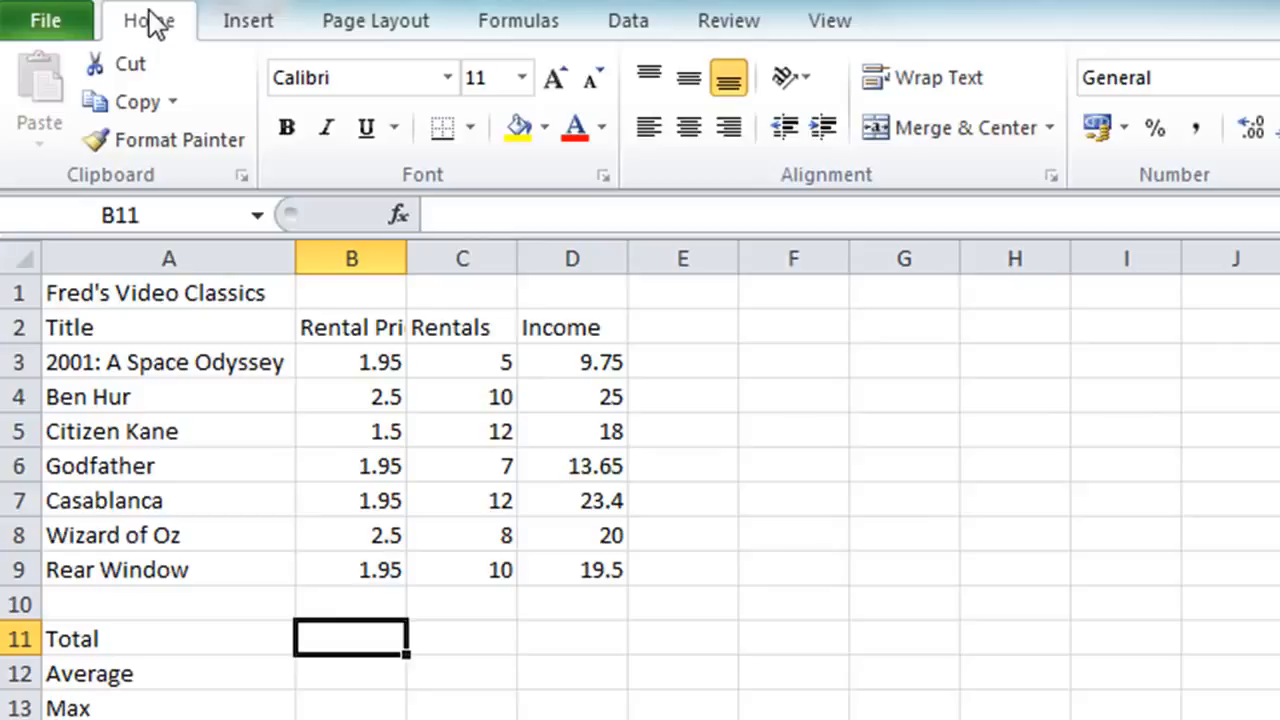
type("=")
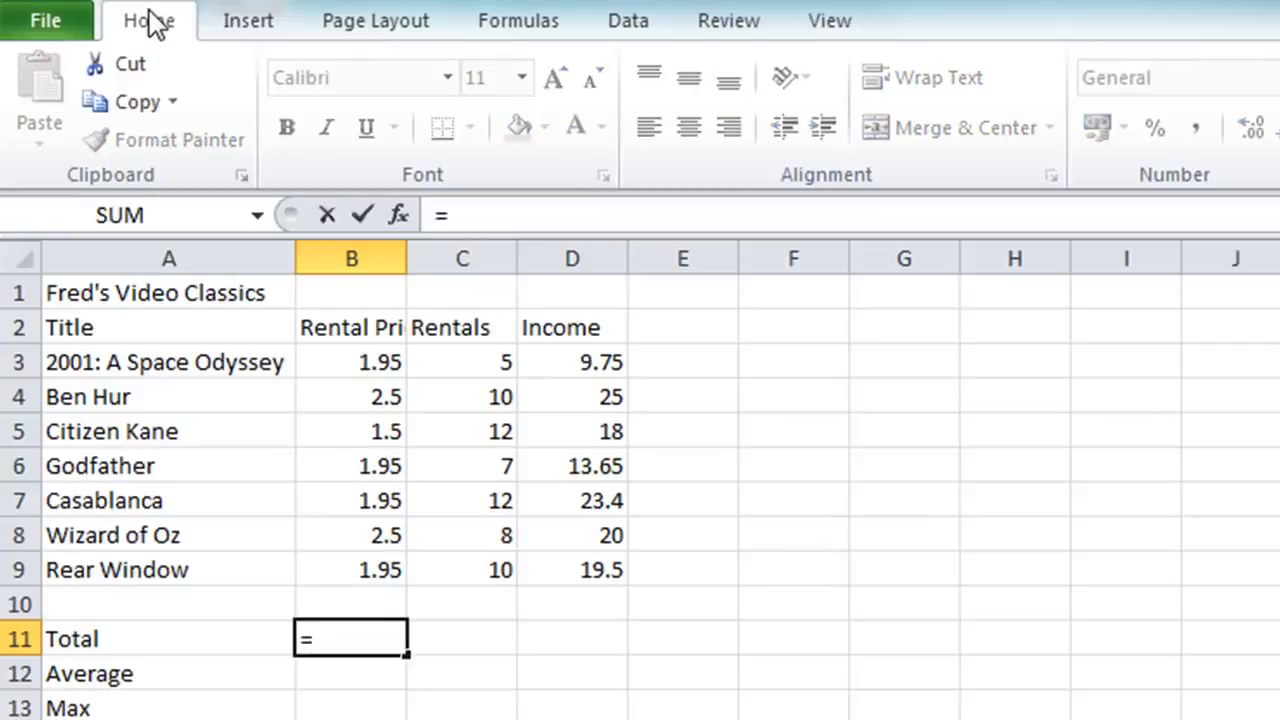
type("sum")
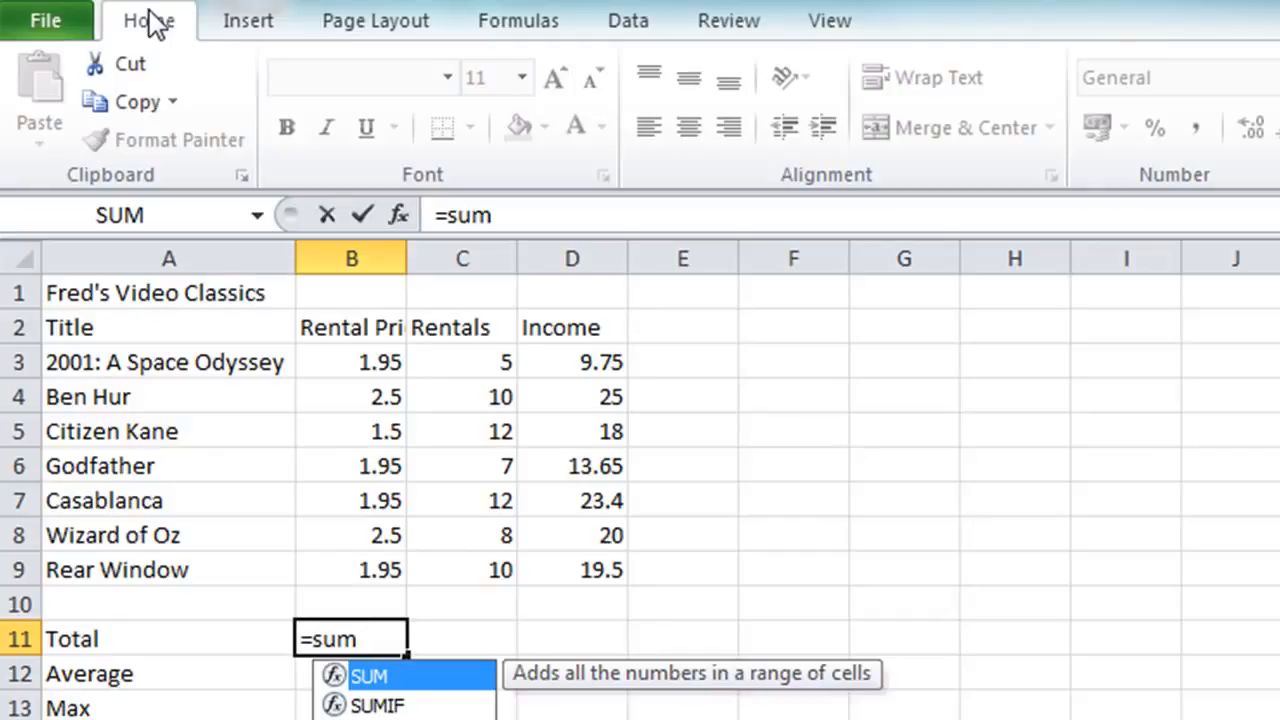
type("(")
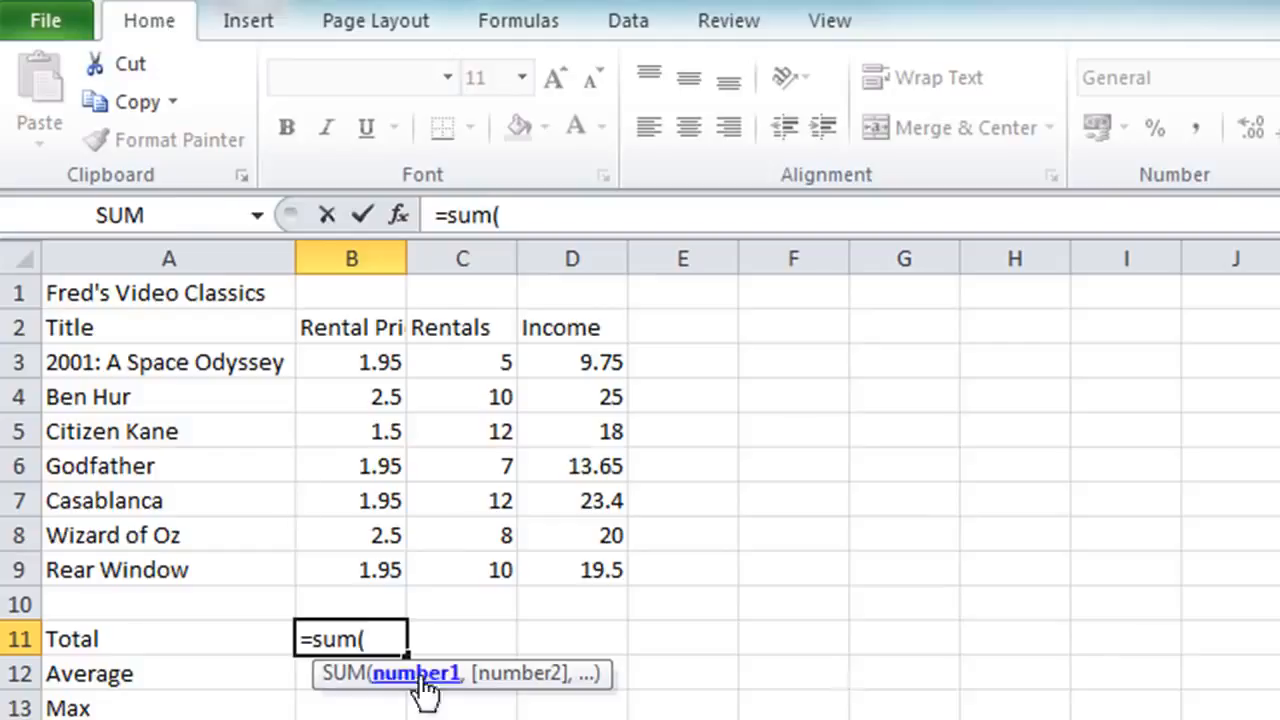
left_click(364, 353)
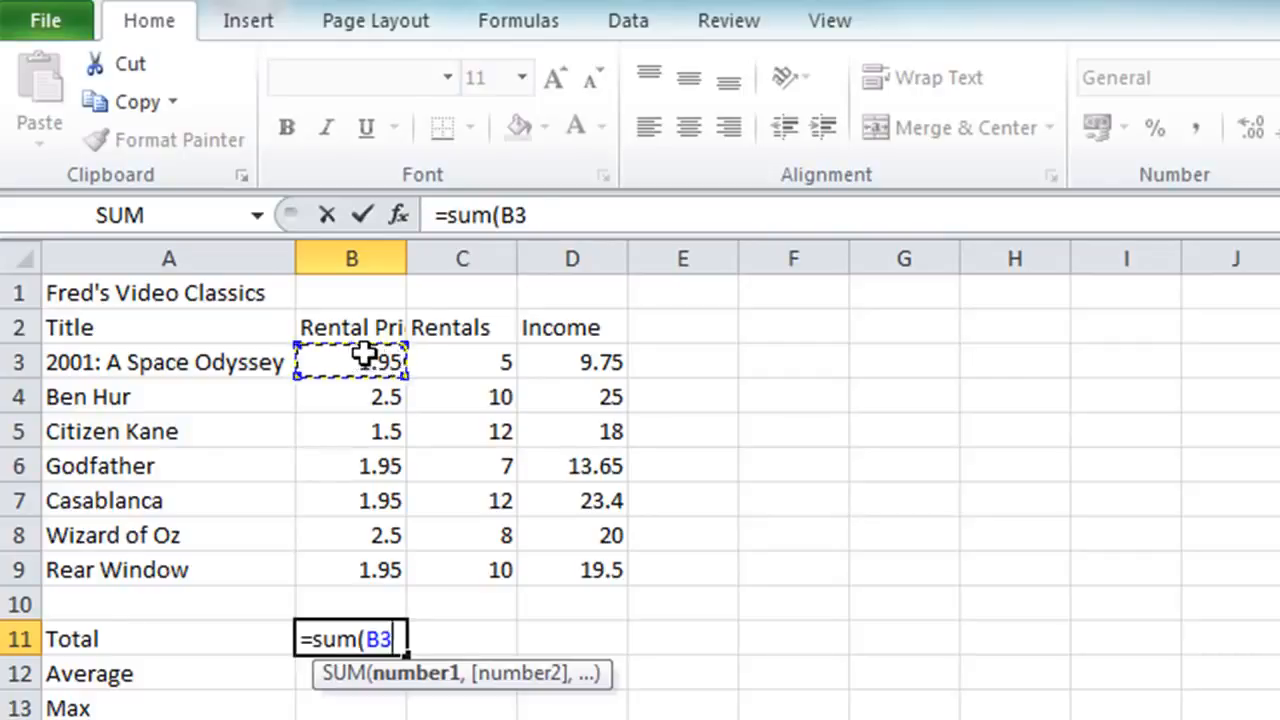
type(":")
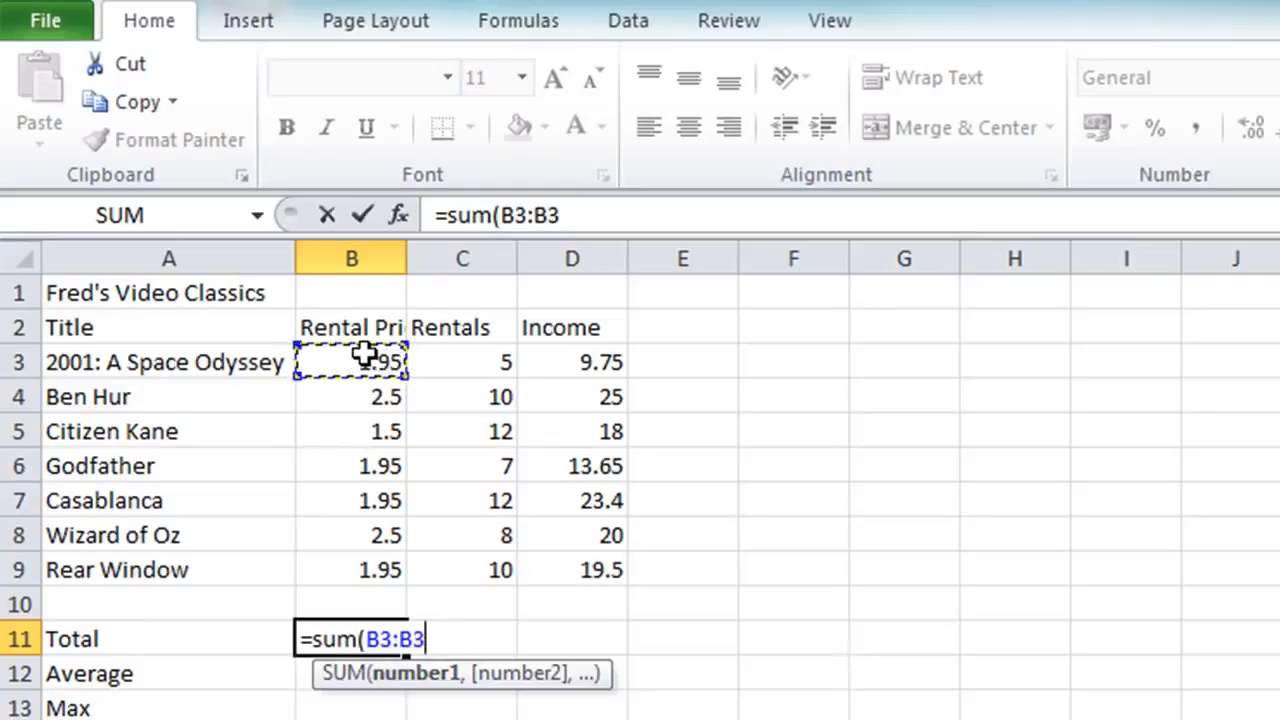
left_click(380, 567, "shift")
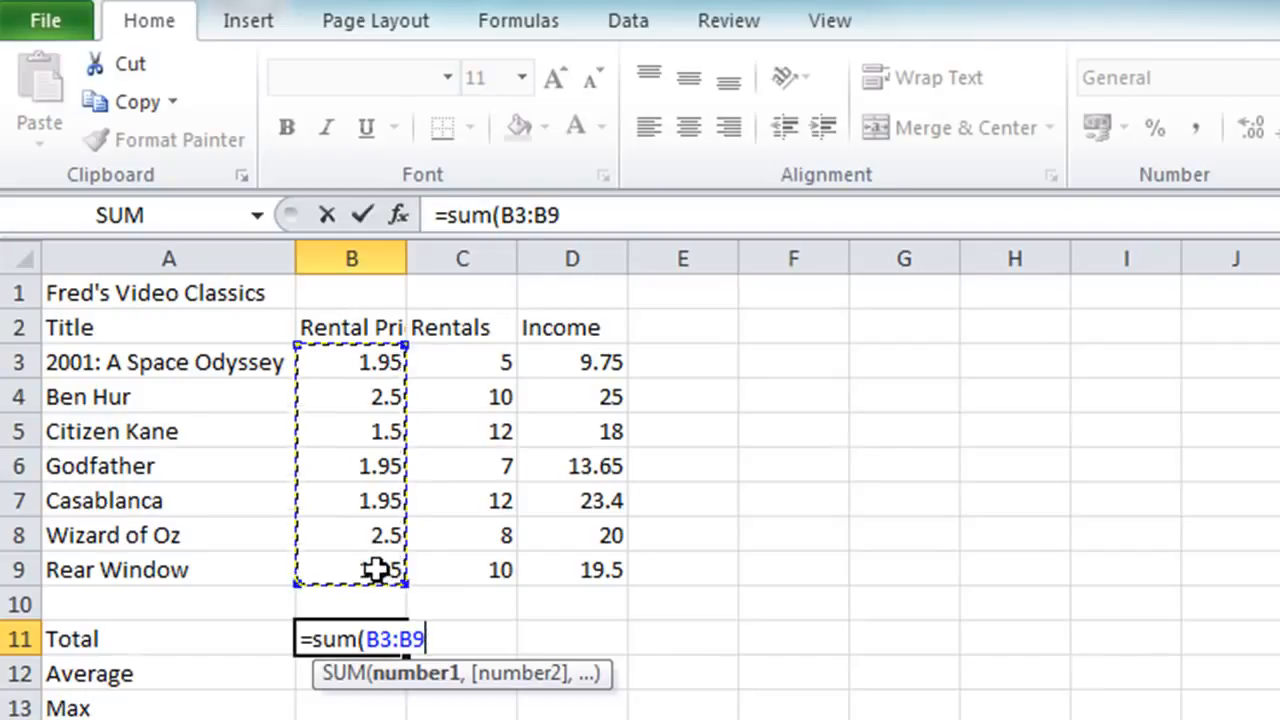
type(")")
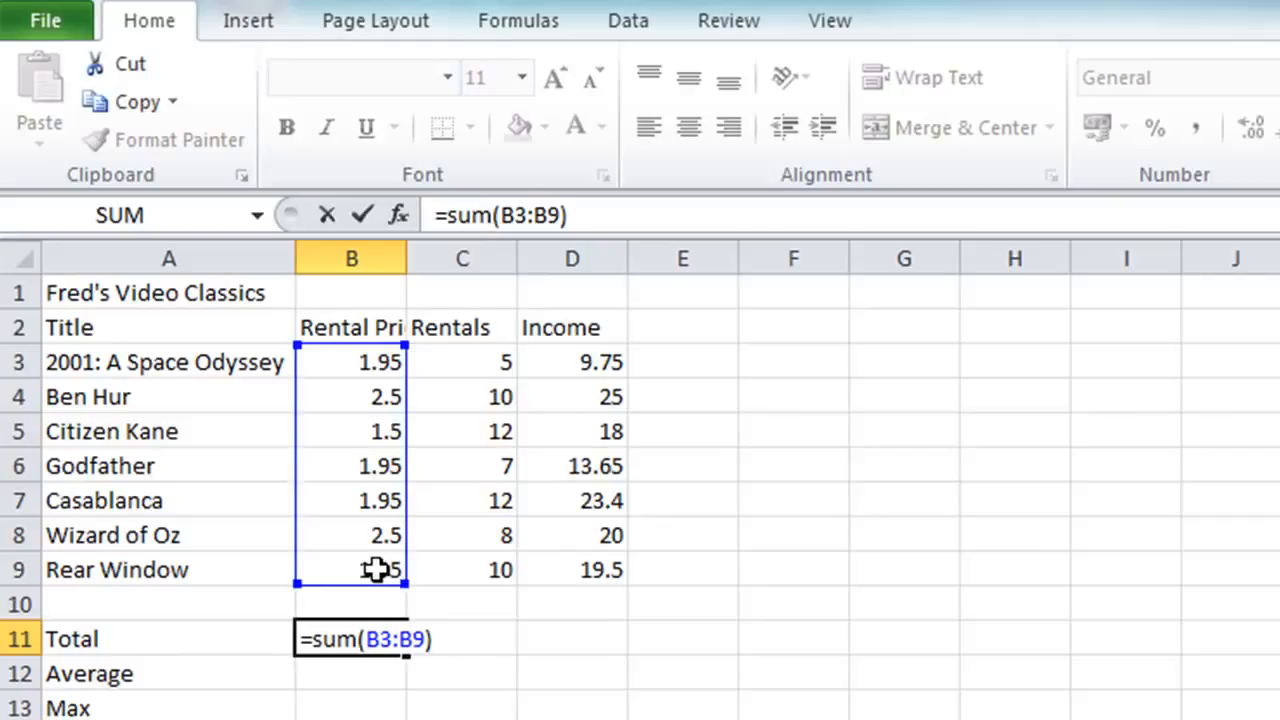
key("Return")
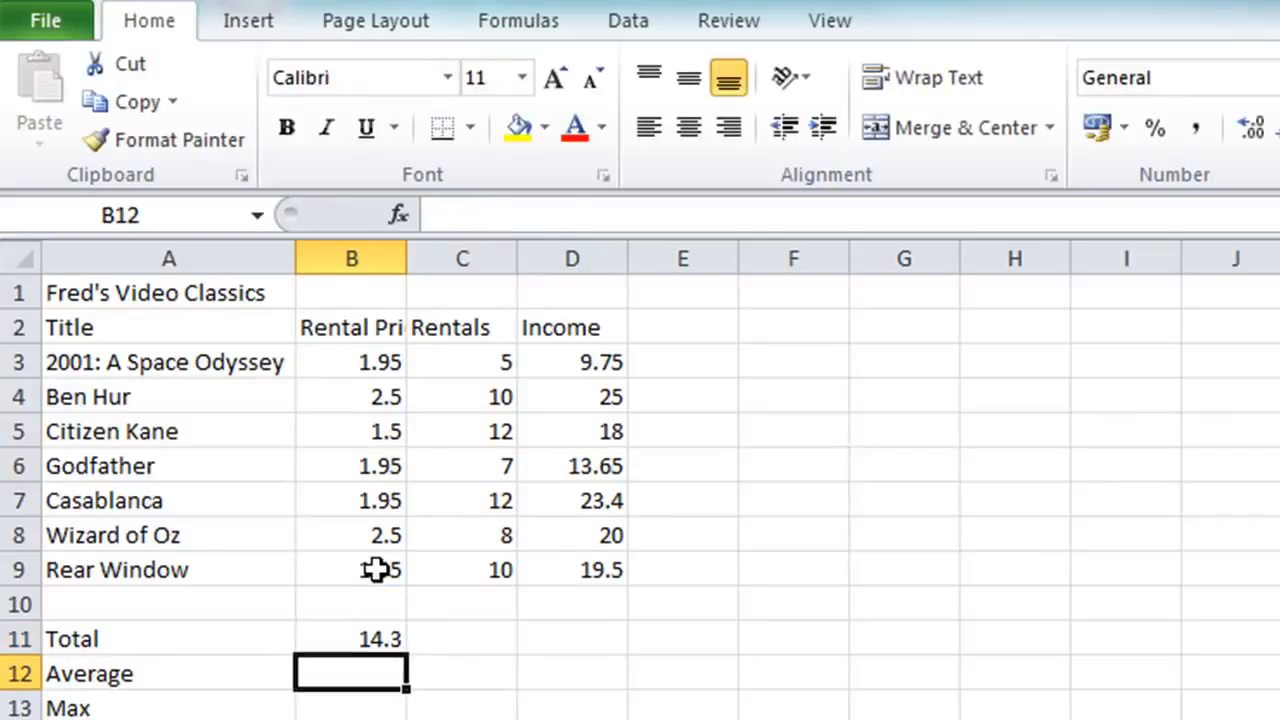
Step: Reopen the formula in B11, shrink its summed range to B3:B6, and extend it back to B3:B9
key("Up")
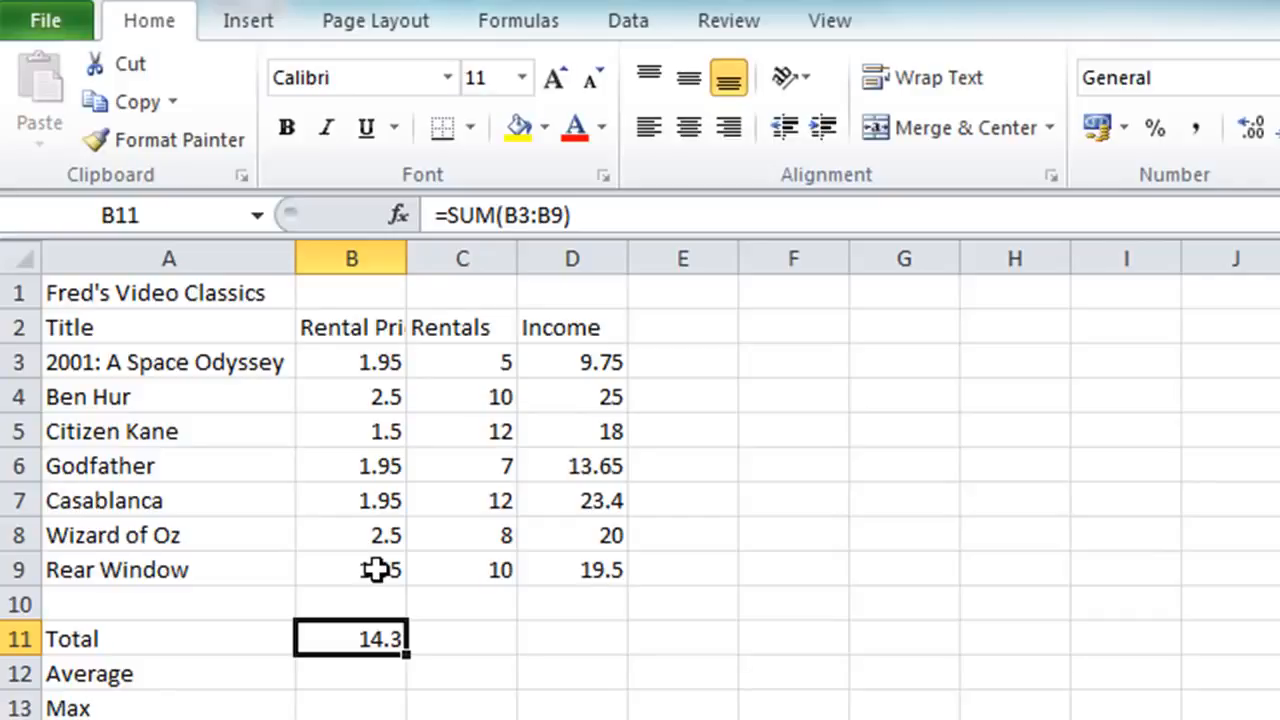
double_click(341, 639)
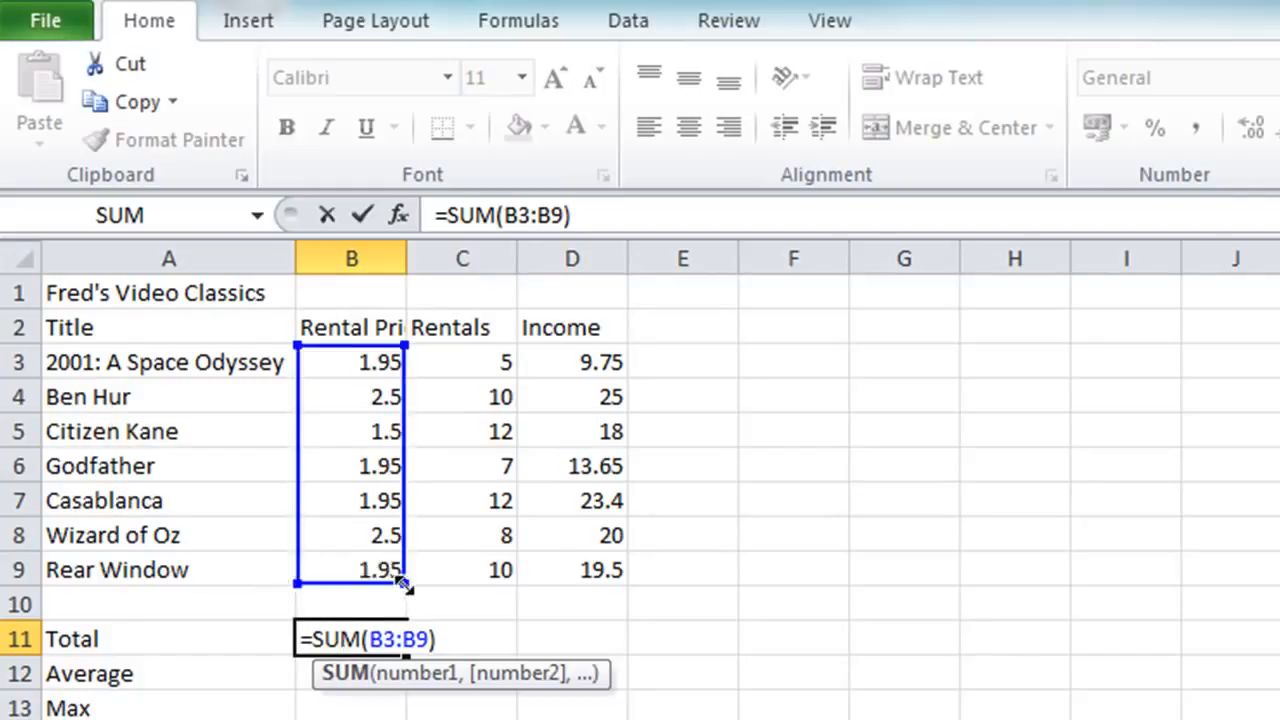
left_click_drag(404, 584, 388, 485)
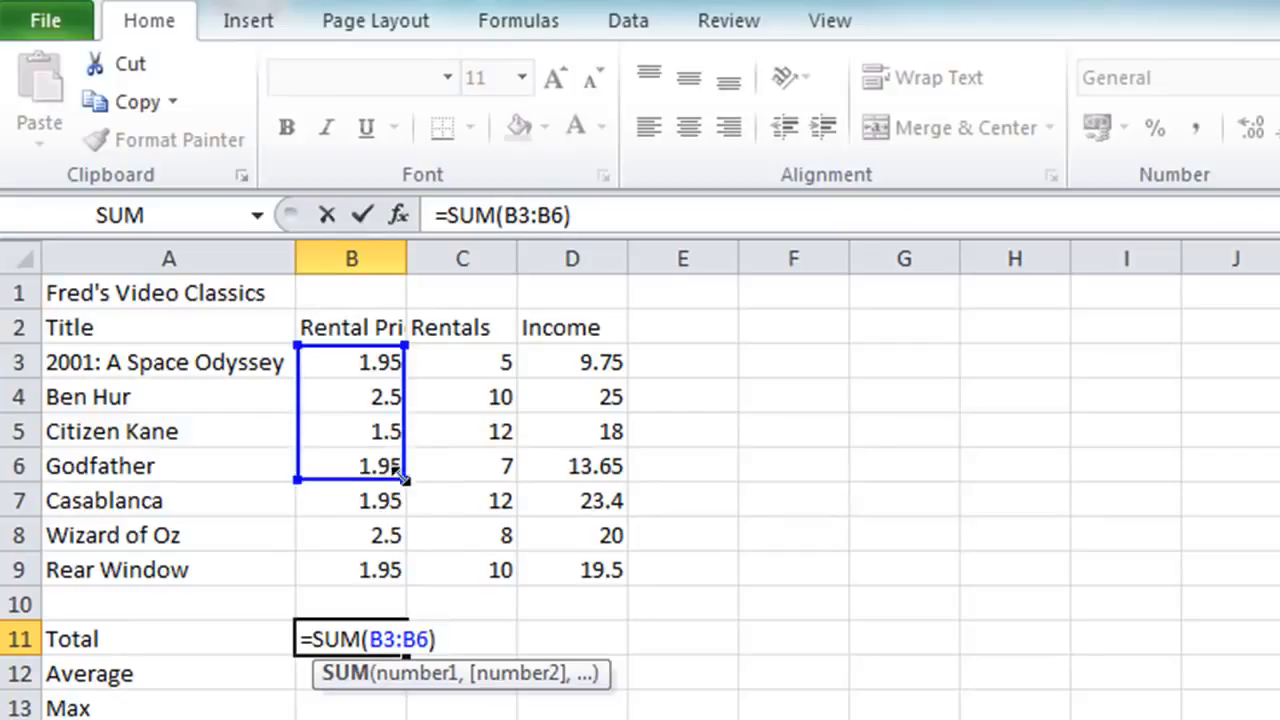
left_click_drag(403, 476, 414, 575)
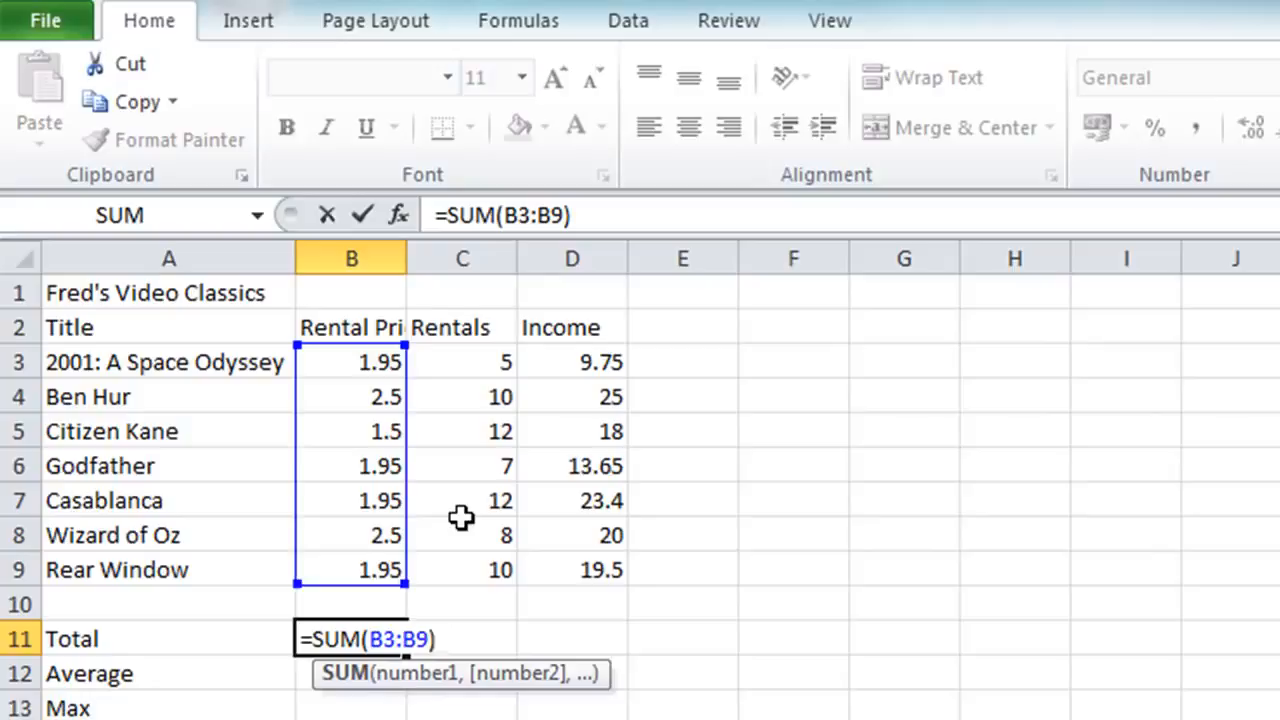
left_click(360, 221)
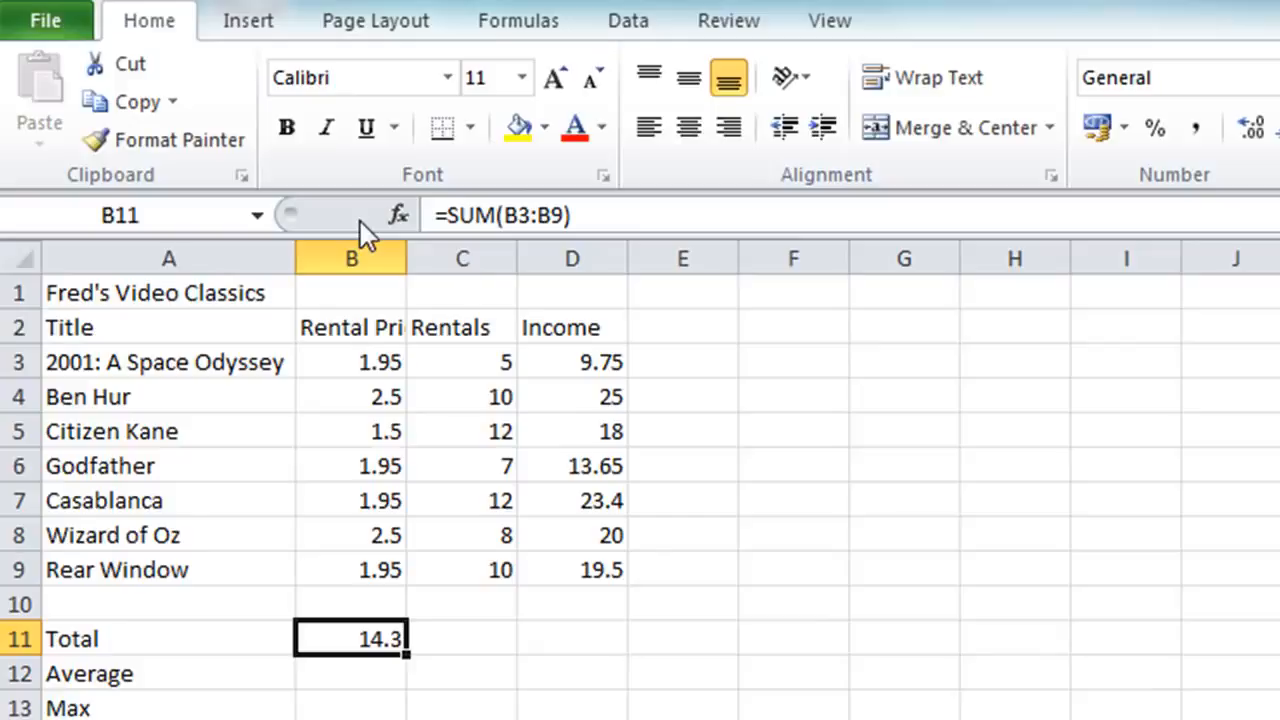
Step: Total the rentals in cell C11 with the formula =SUM(C3:C9)
left_click(441, 636)
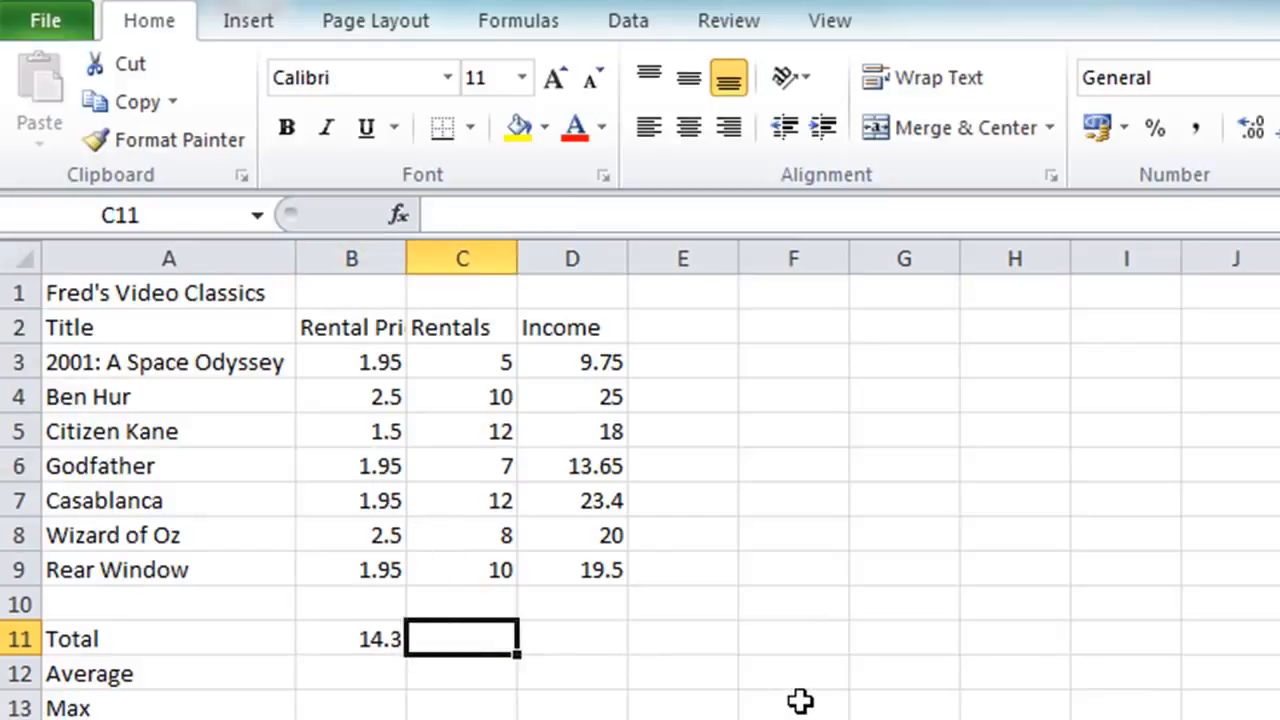
type("=sum")
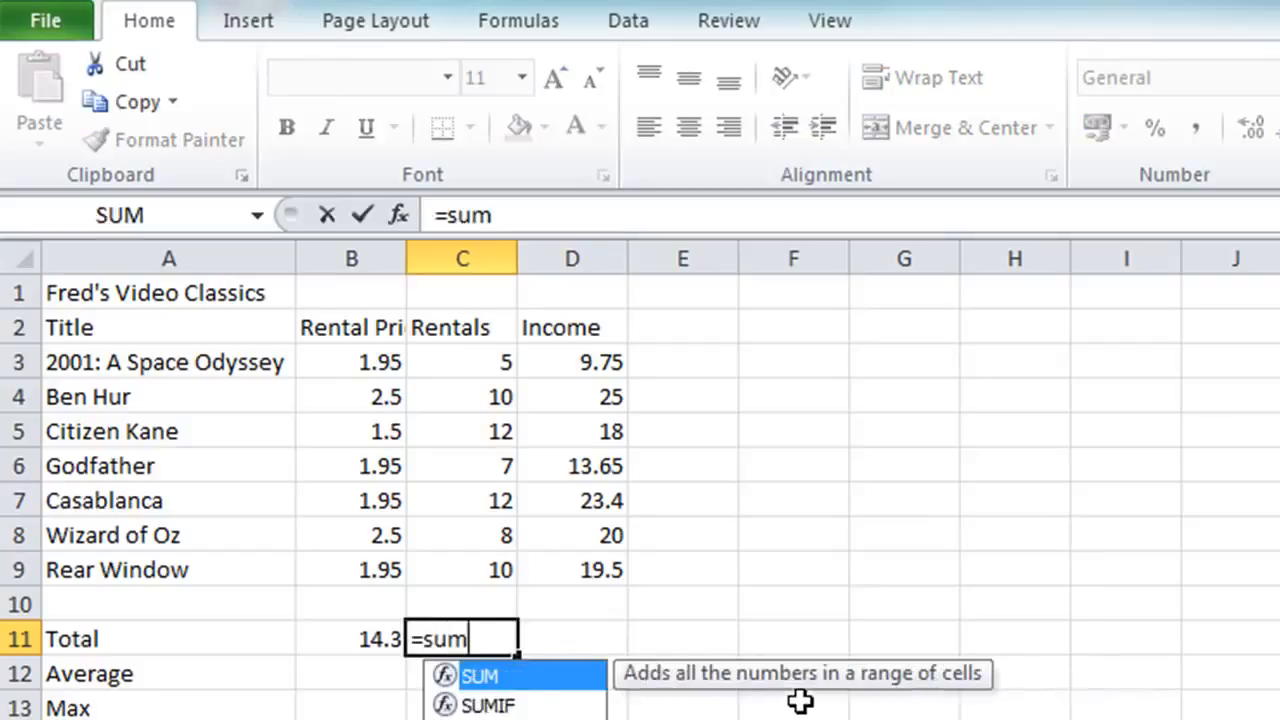
type("(")
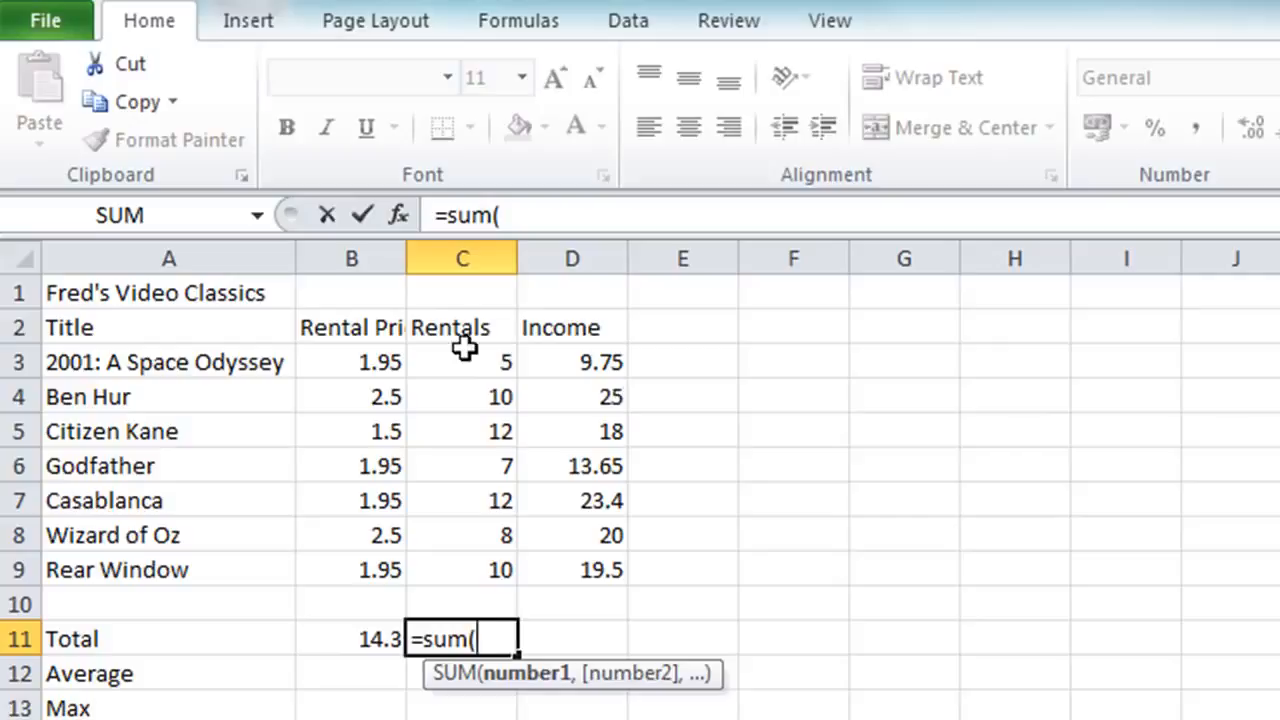
left_click_drag(464, 346, 432, 558)
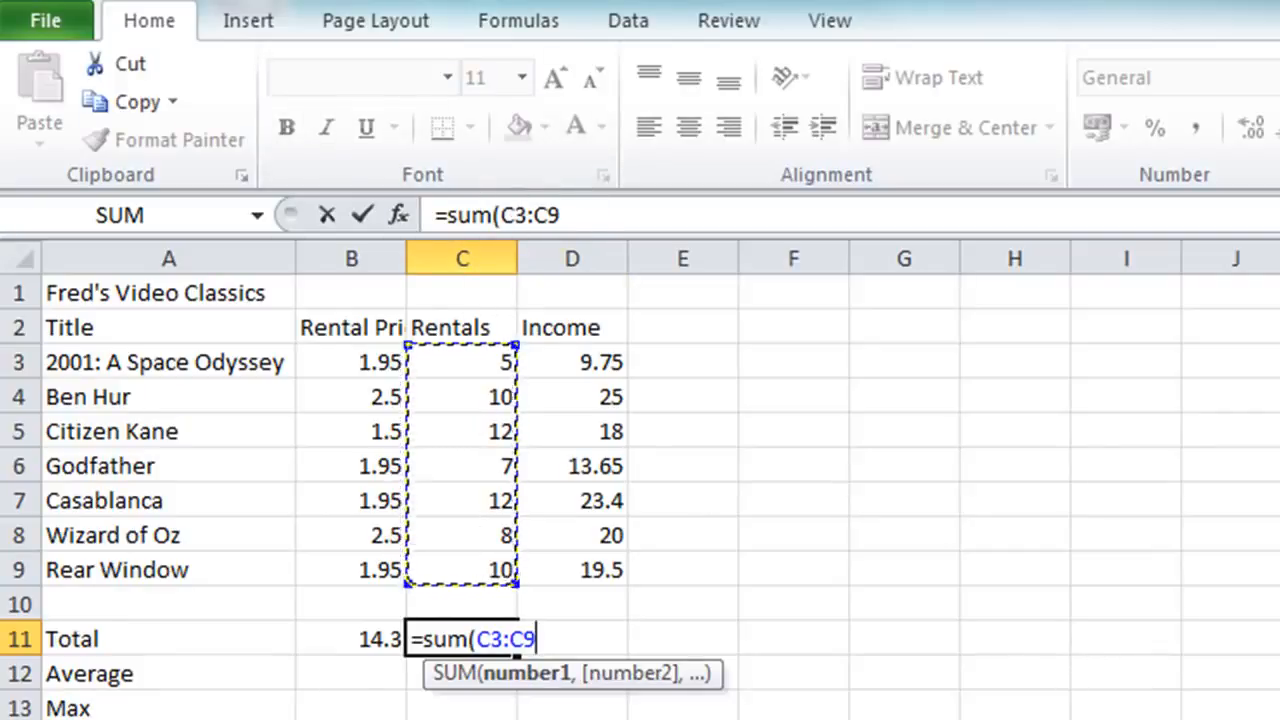
type(")")
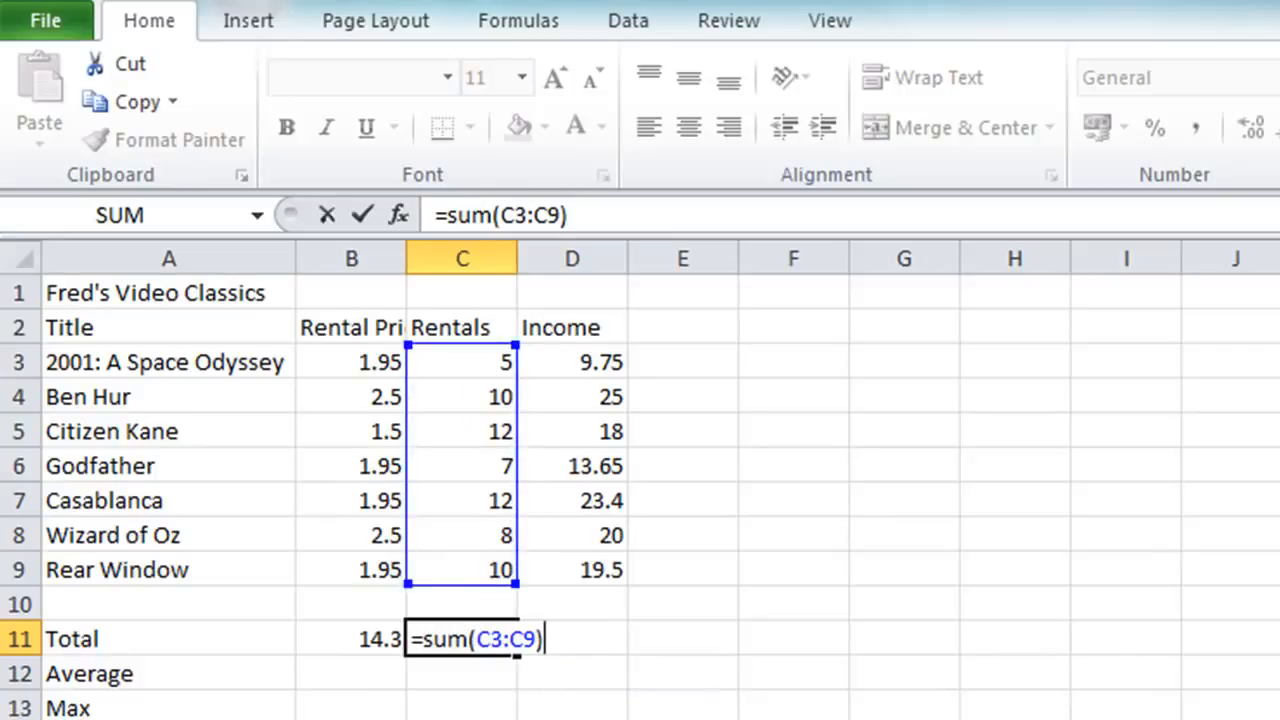
key("Return")
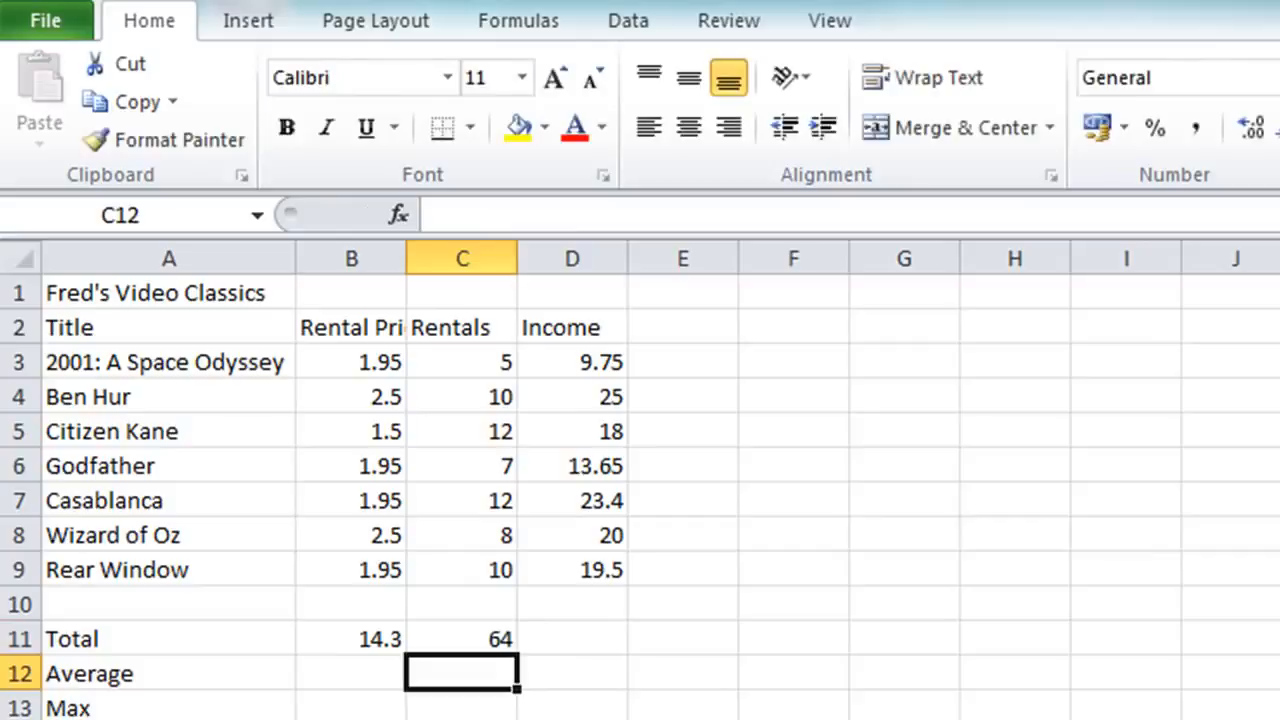
Step: Total the income in cell D11 using AutoSum, with D3:D9 as the summed range
left_click(572, 639)
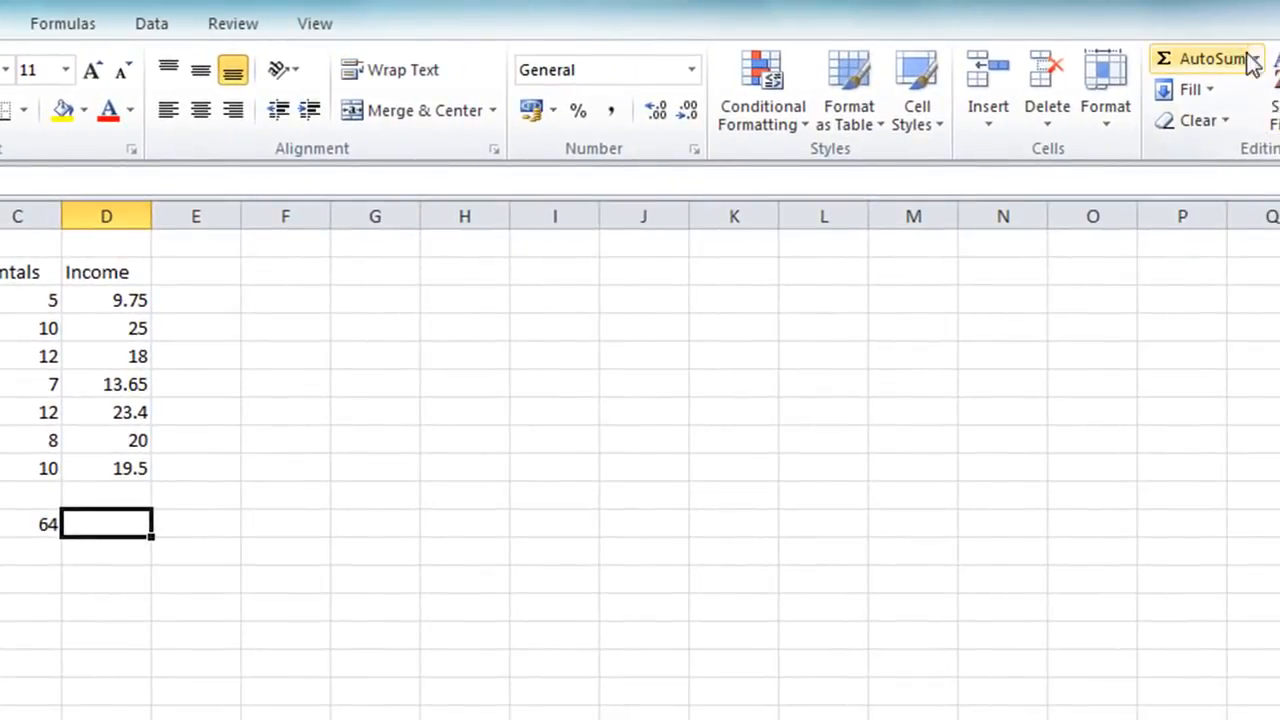
left_click(1162, 66)
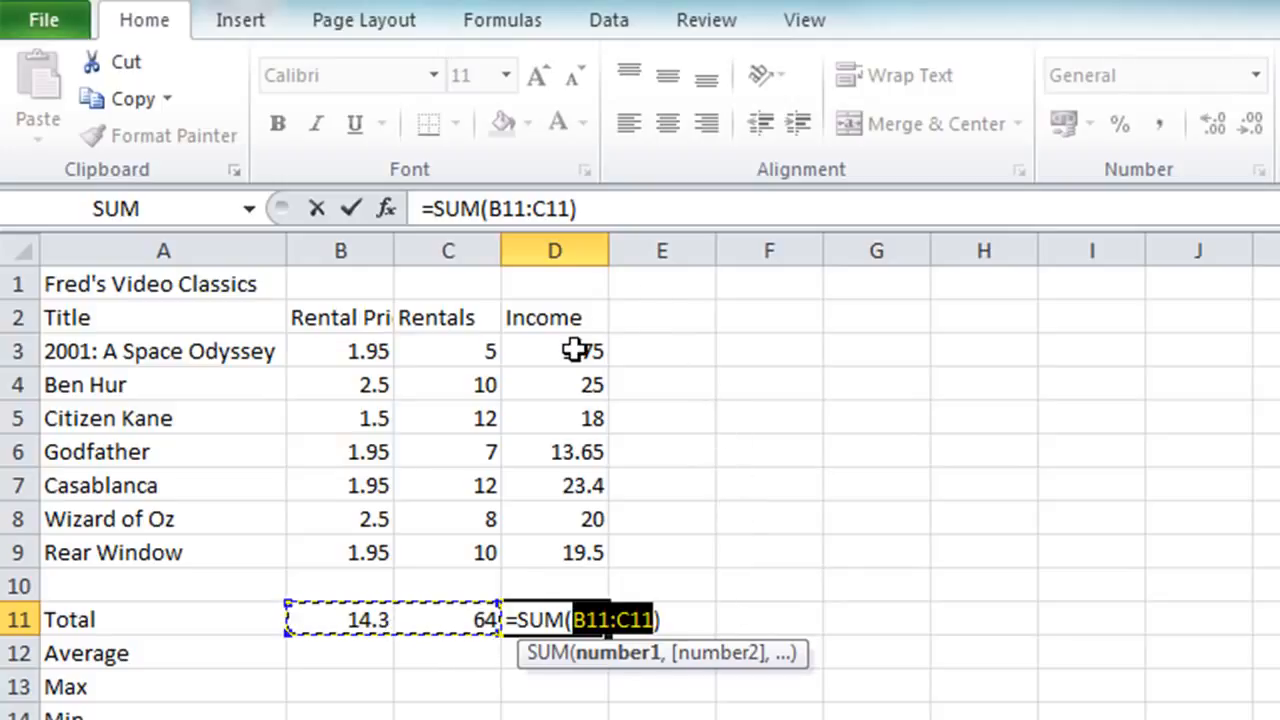
left_click_drag(583, 351, 556, 543)
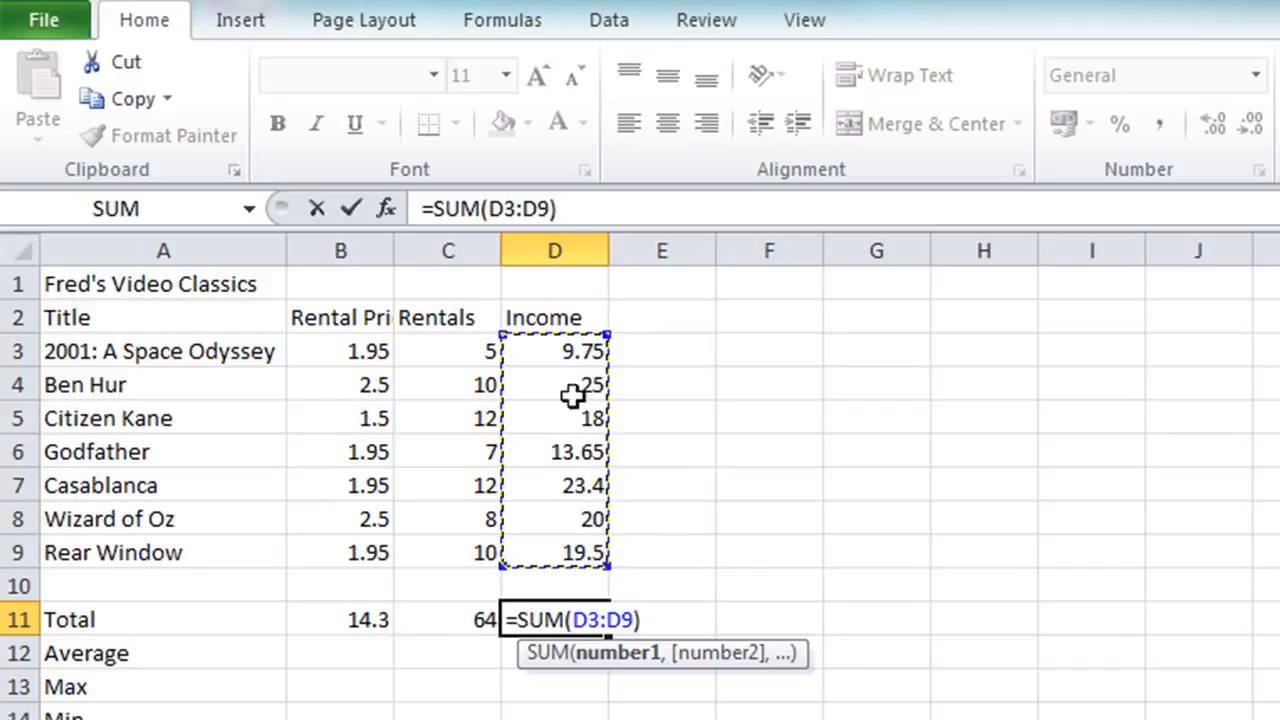
left_click(354, 211)
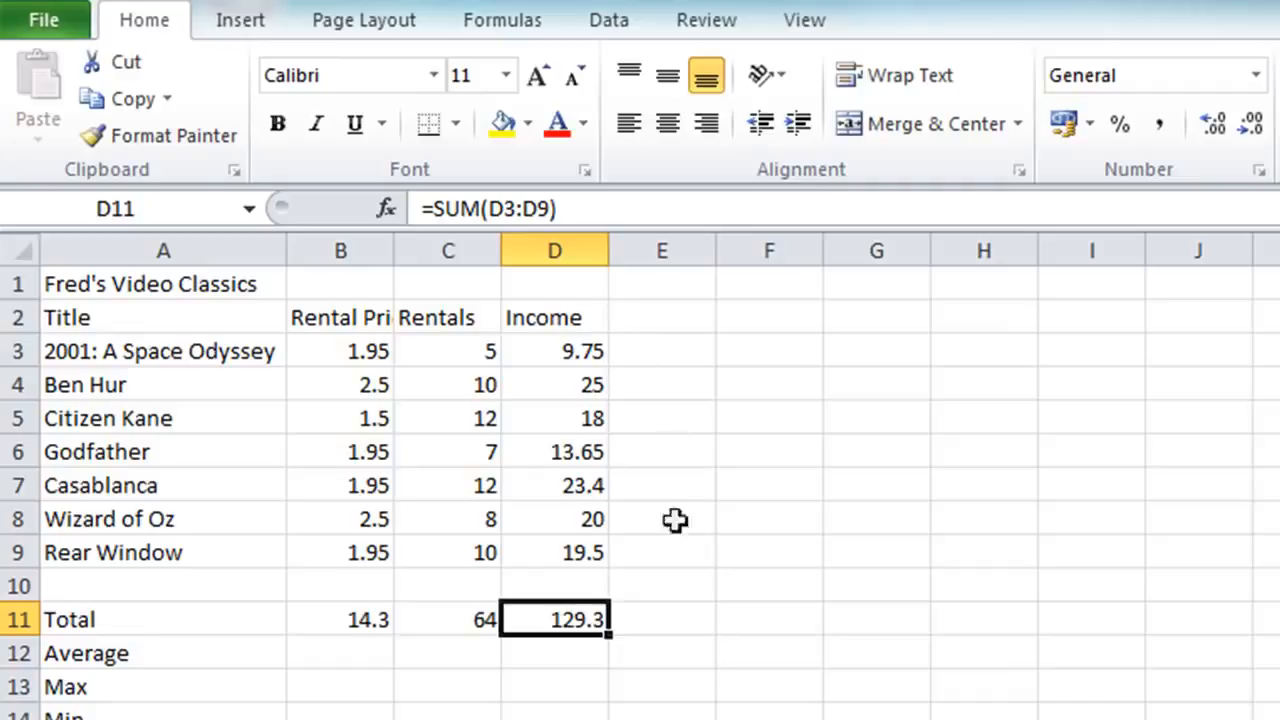
Step: Clear the three formulas in the Total row, cells B11:D11
left_click_drag(319, 626, 525, 621)
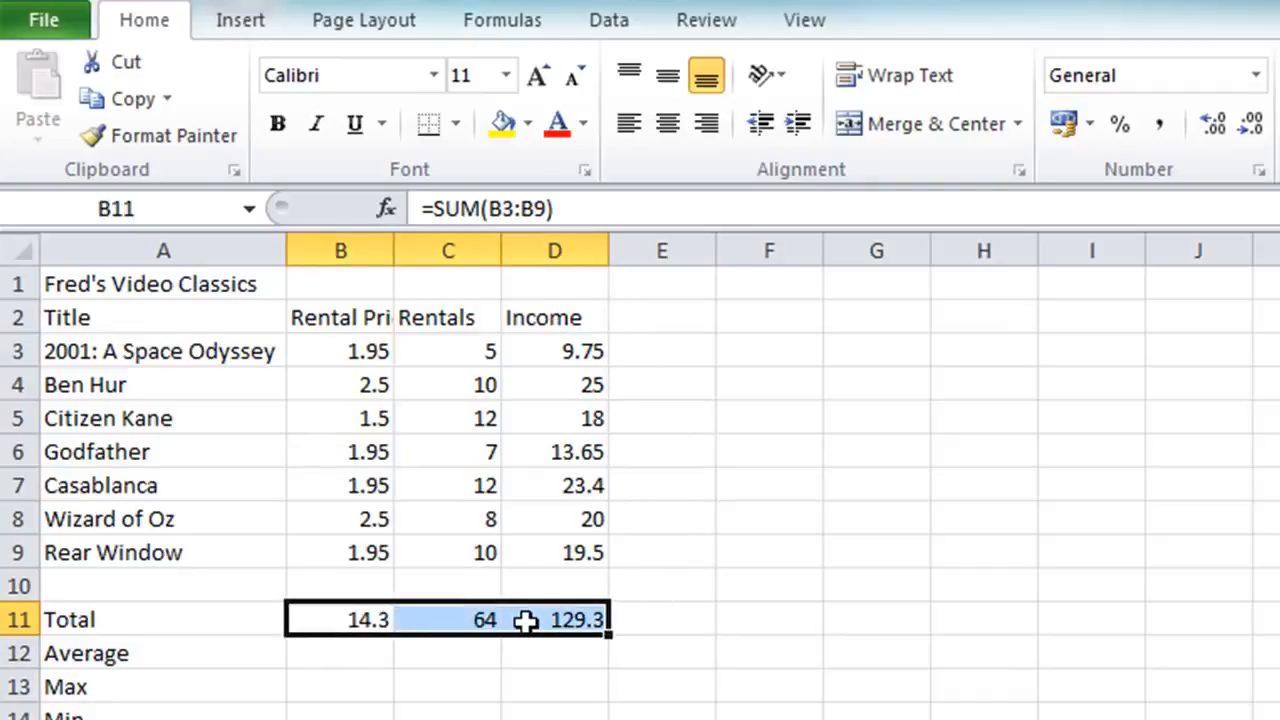
key("Delete")
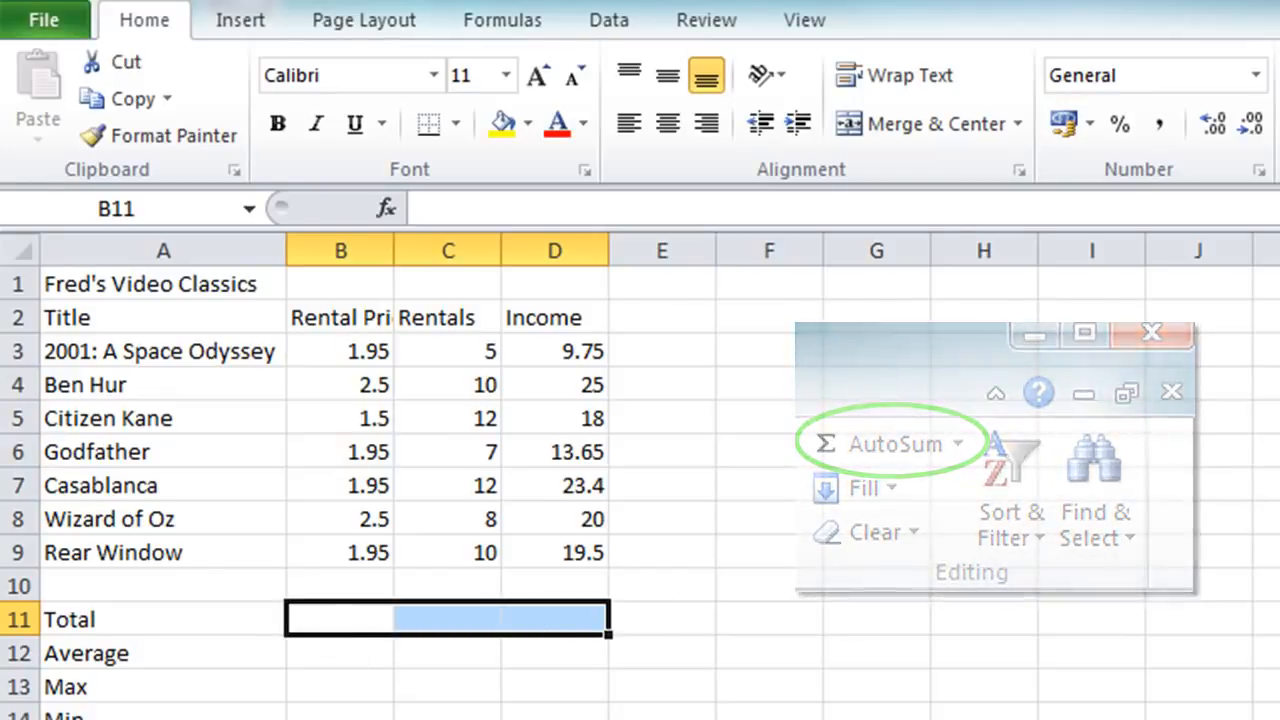
Step: Total the rental price, rentals and income columns in B11:D11 all at once with AutoSum
key("alt+equal")
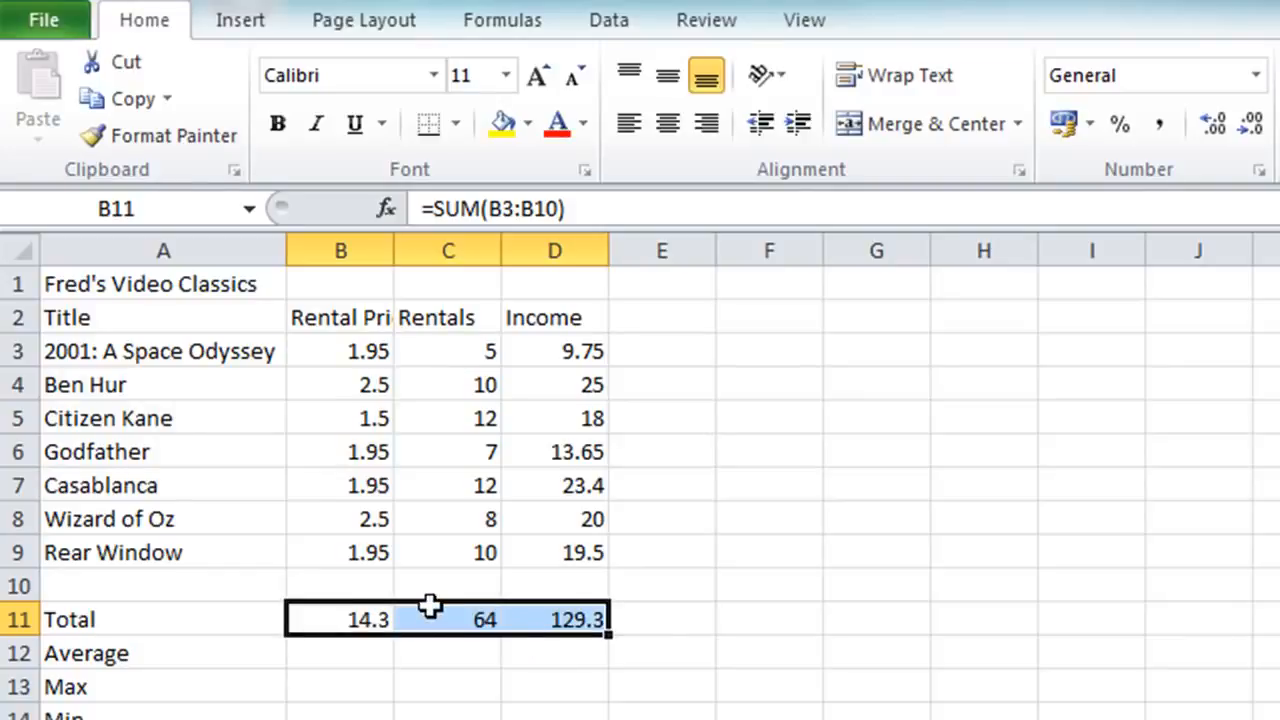
key("Delete")
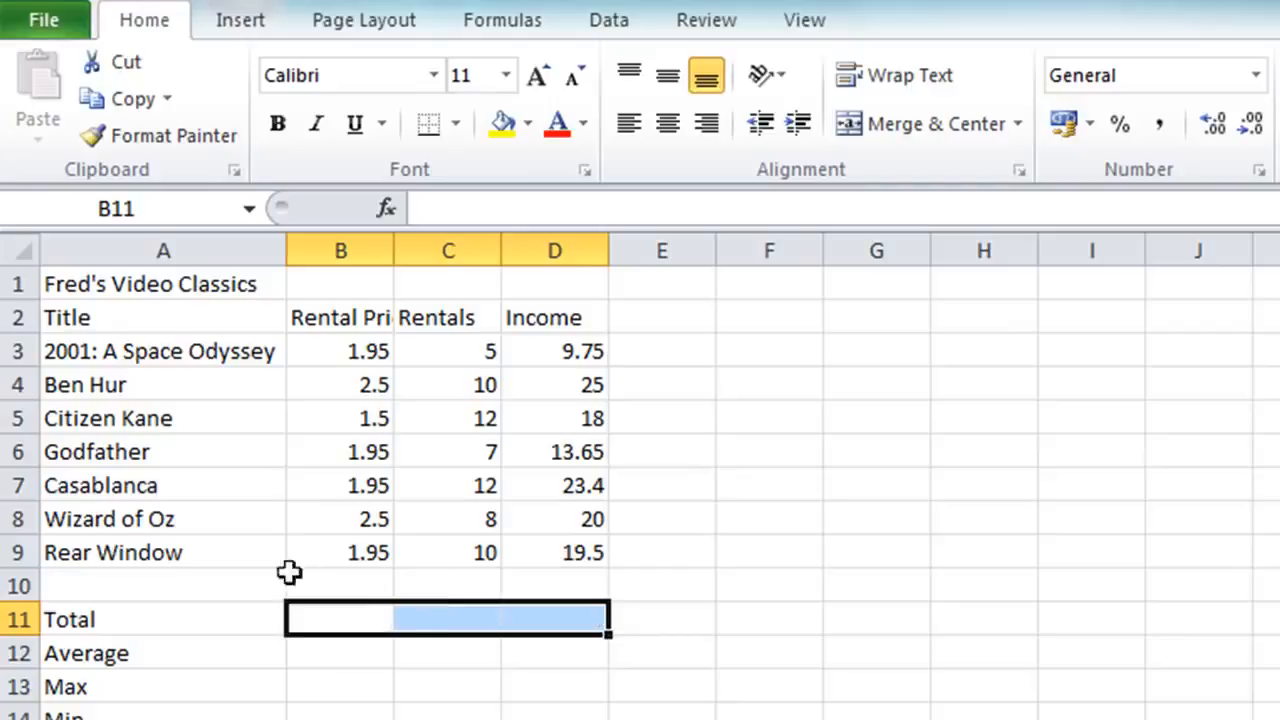
left_click(310, 490)
left_click_drag(348, 617, 530, 620)
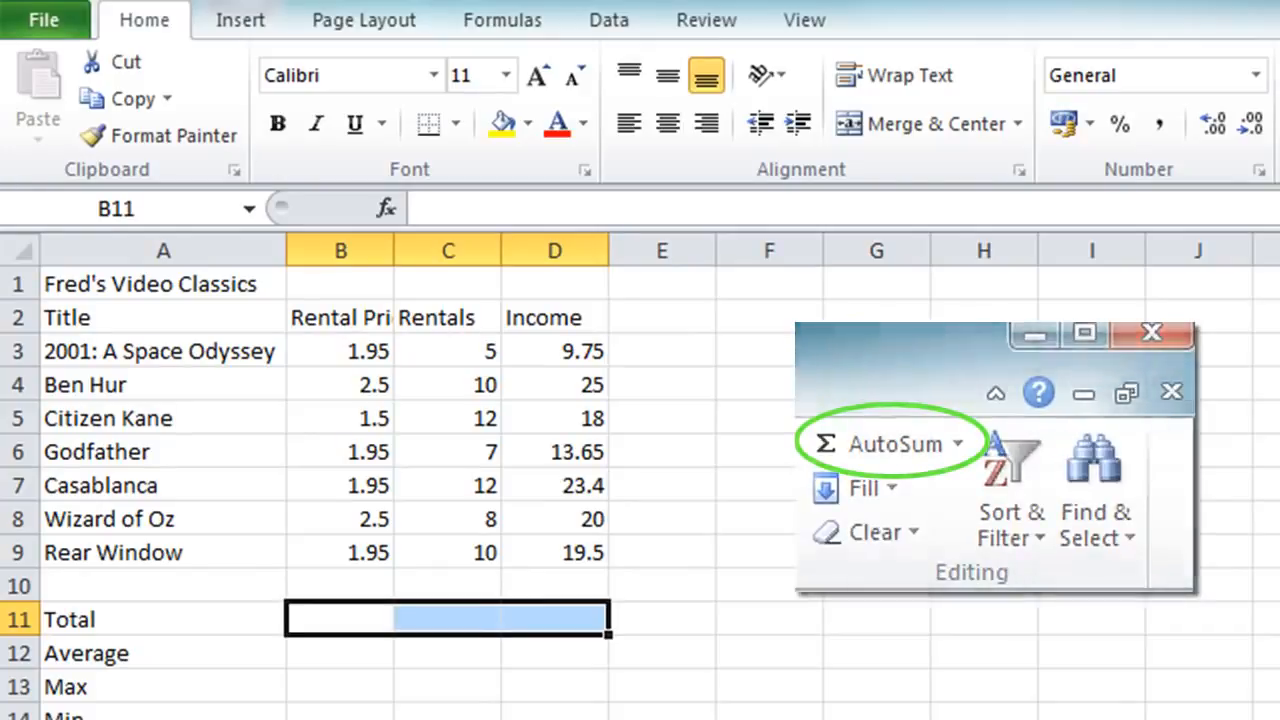
key("alt+equal")
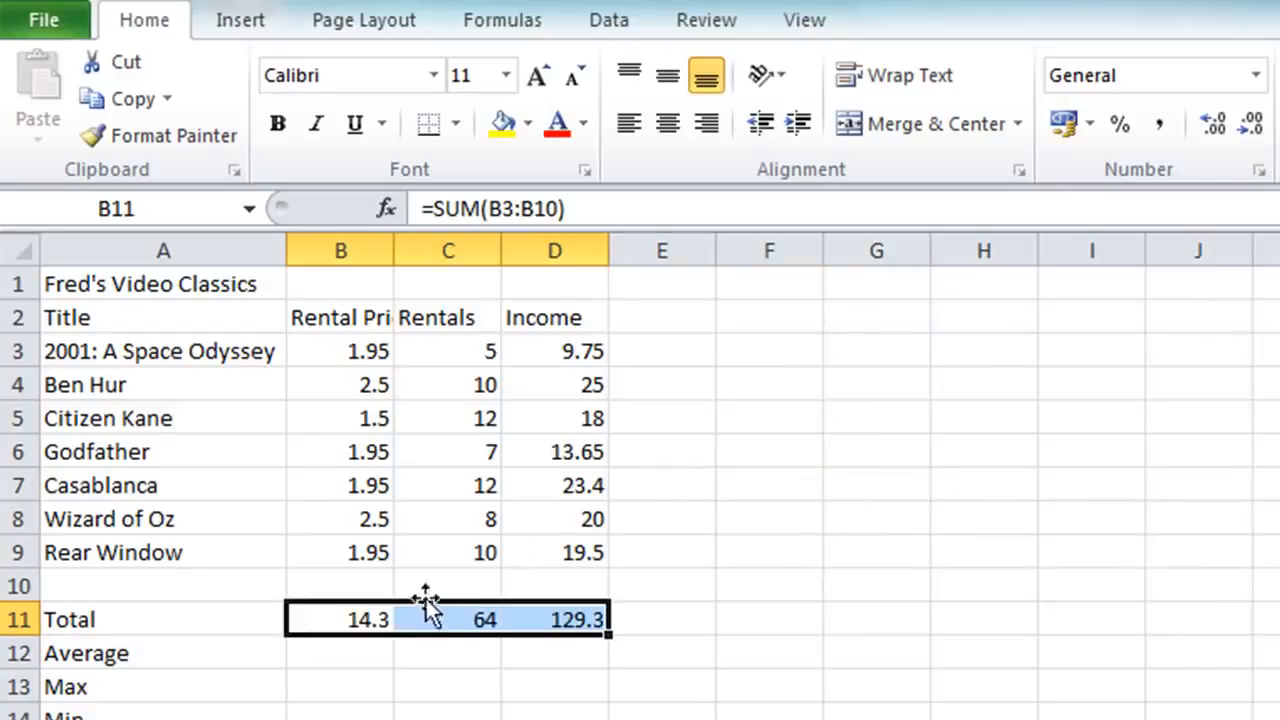
Step: Shrink the summed range of the formula in B11 to B3:B9
double_click(350, 620)
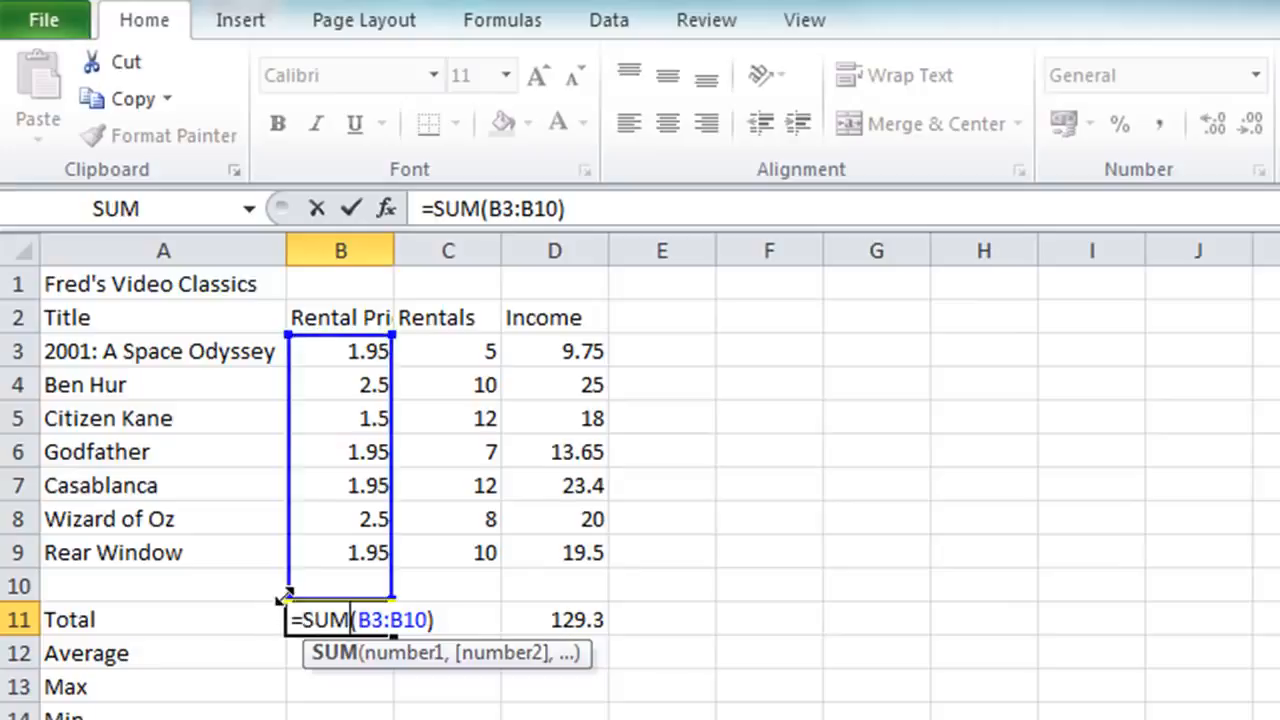
left_click_drag(285, 597, 287, 580)
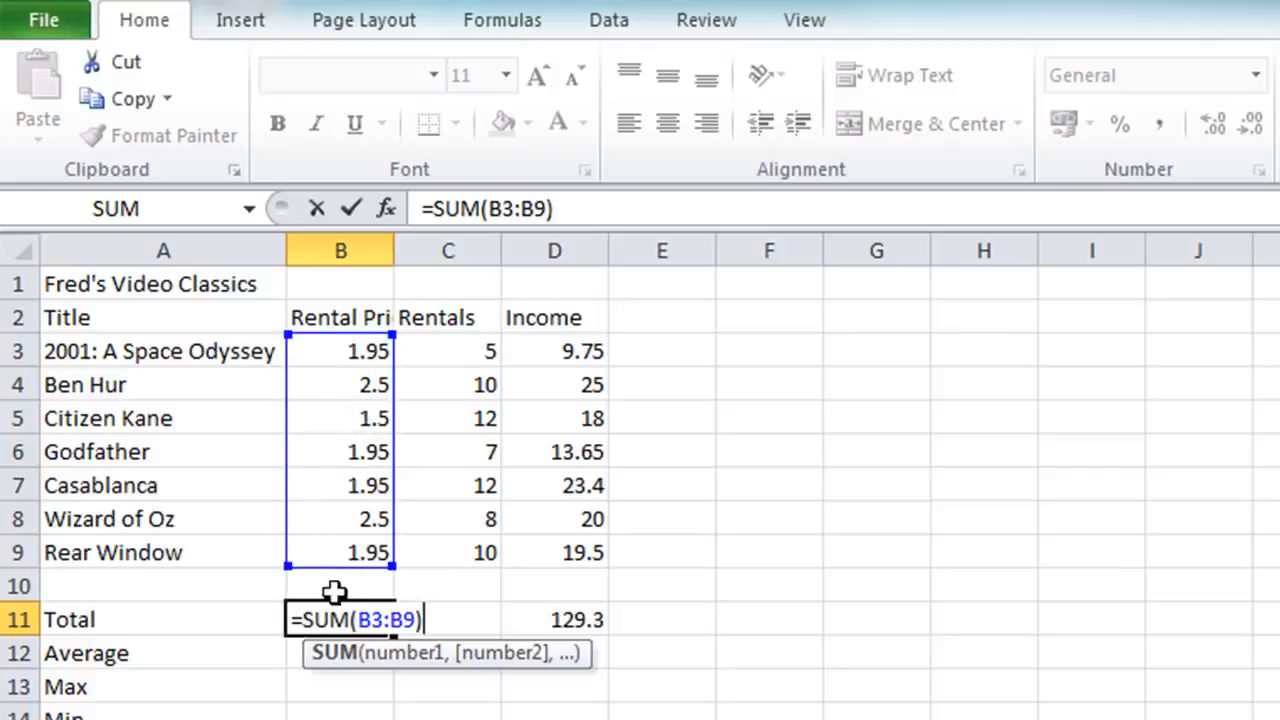
left_click(350, 220)
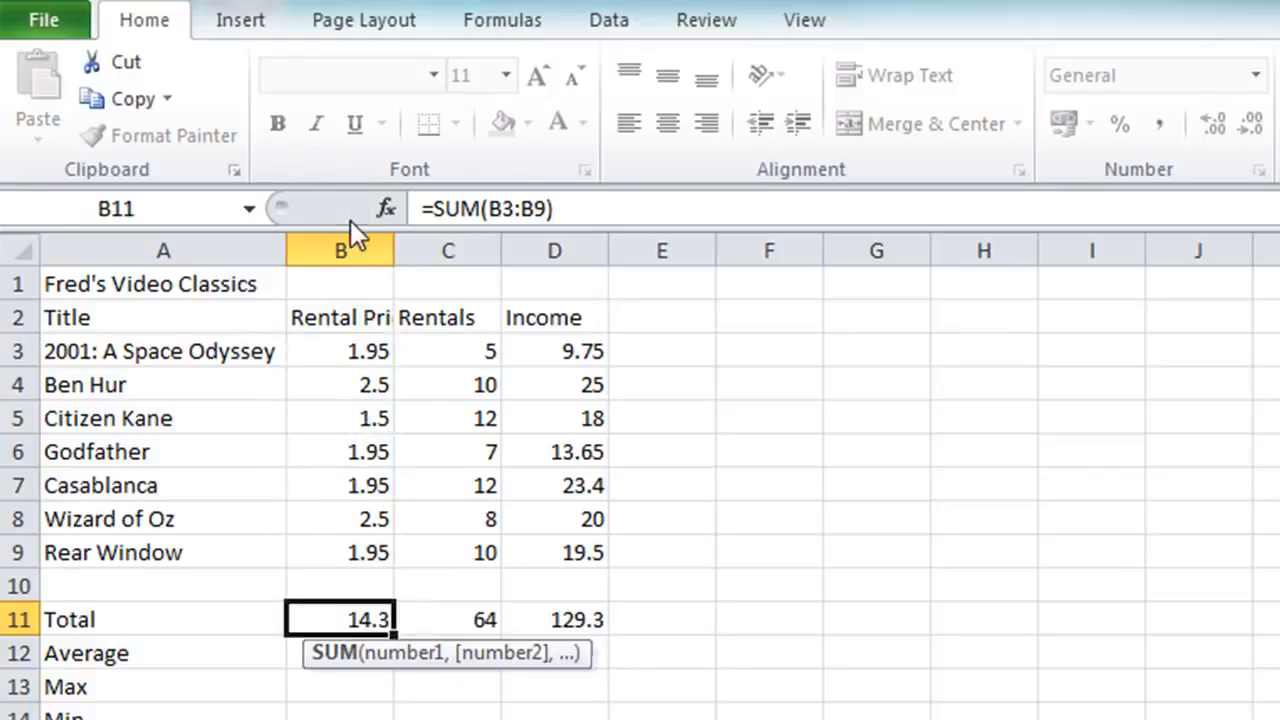
Step: Re-enter the rentals total in C11 with AutoSum, accepting the suggested range C3:C10
left_click(443, 614)
key("alt+equal")
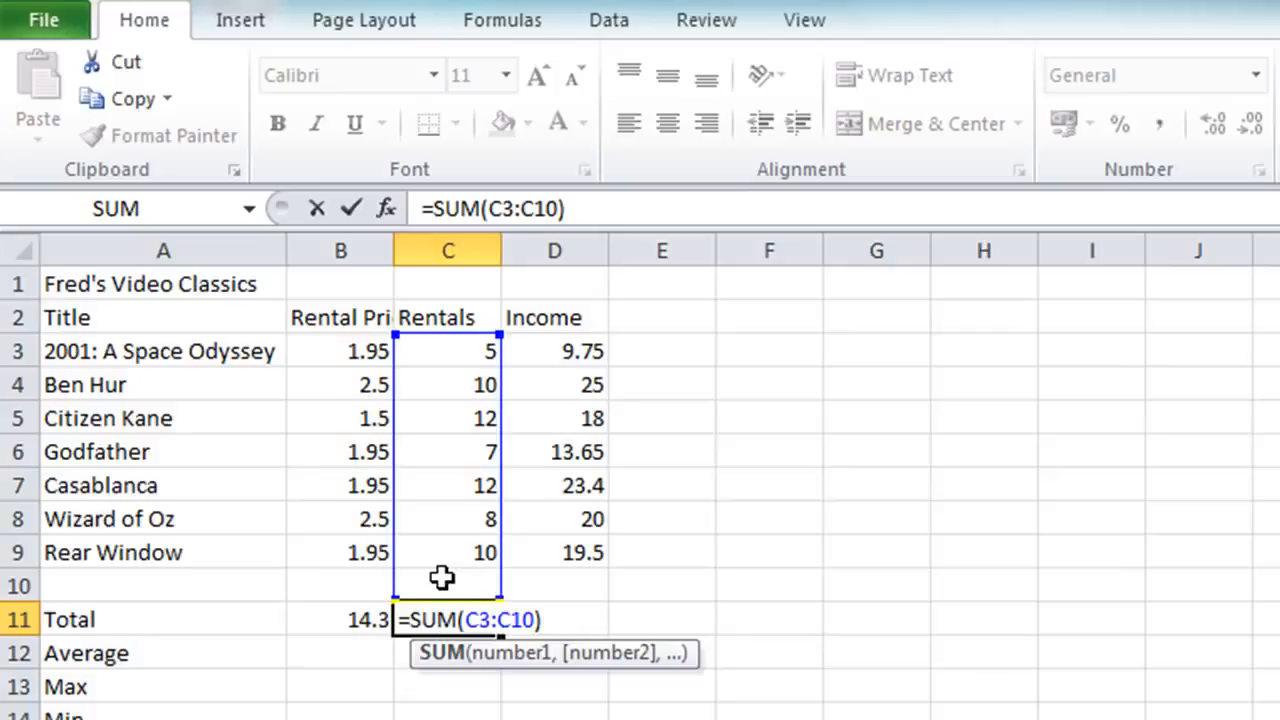
key("ctrl+Return")
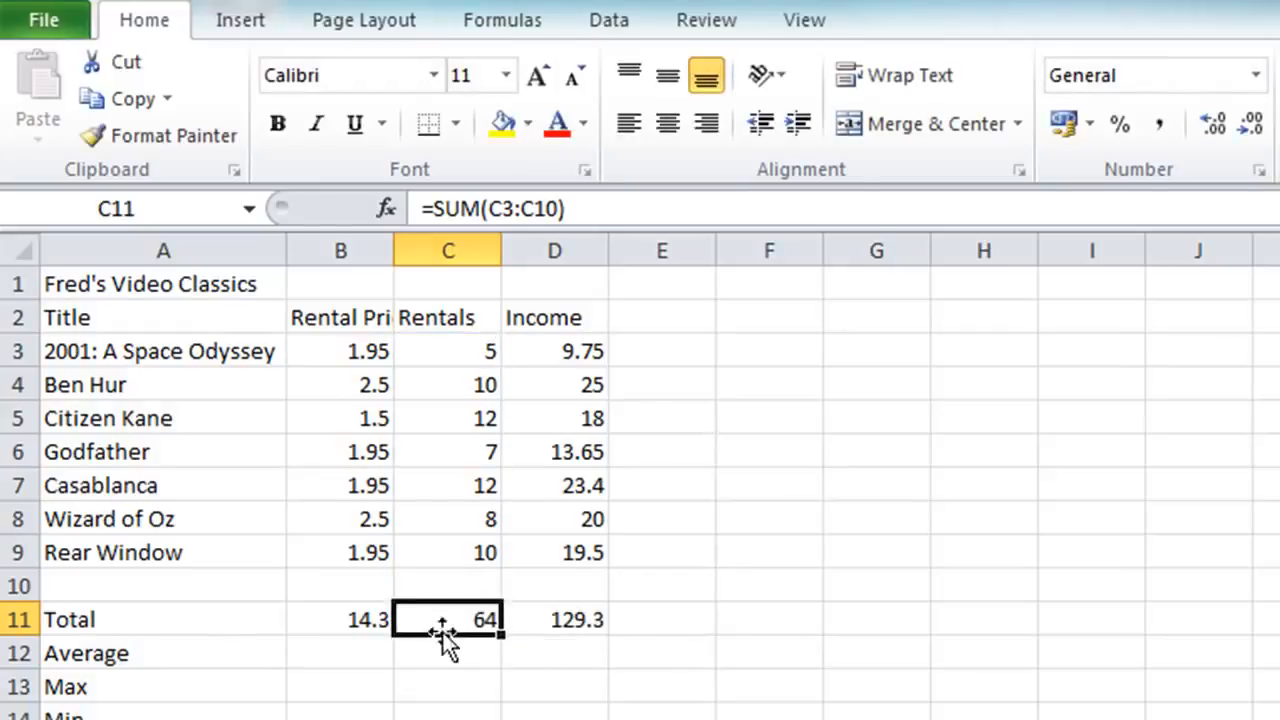
Step: Clear the totals in C11:D11 and fill the formula from B11 across to D11
left_click_drag(443, 611, 503, 620)
key("Delete")
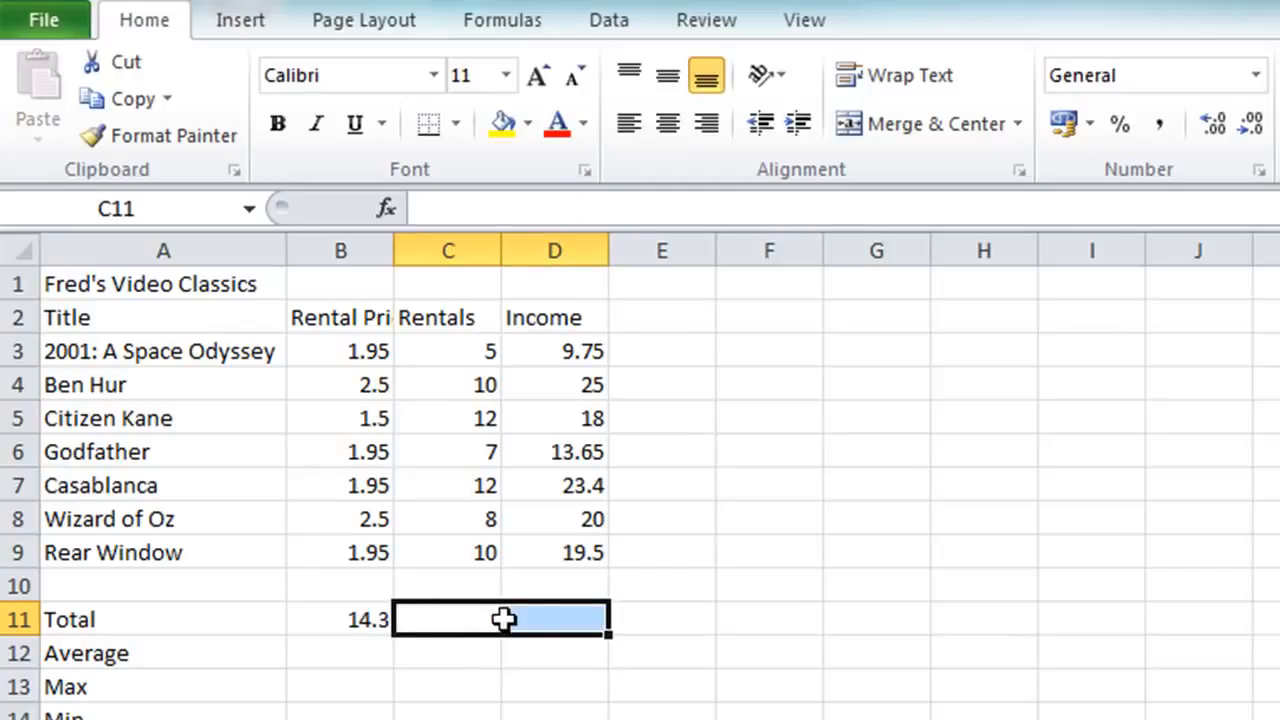
left_click(363, 619)
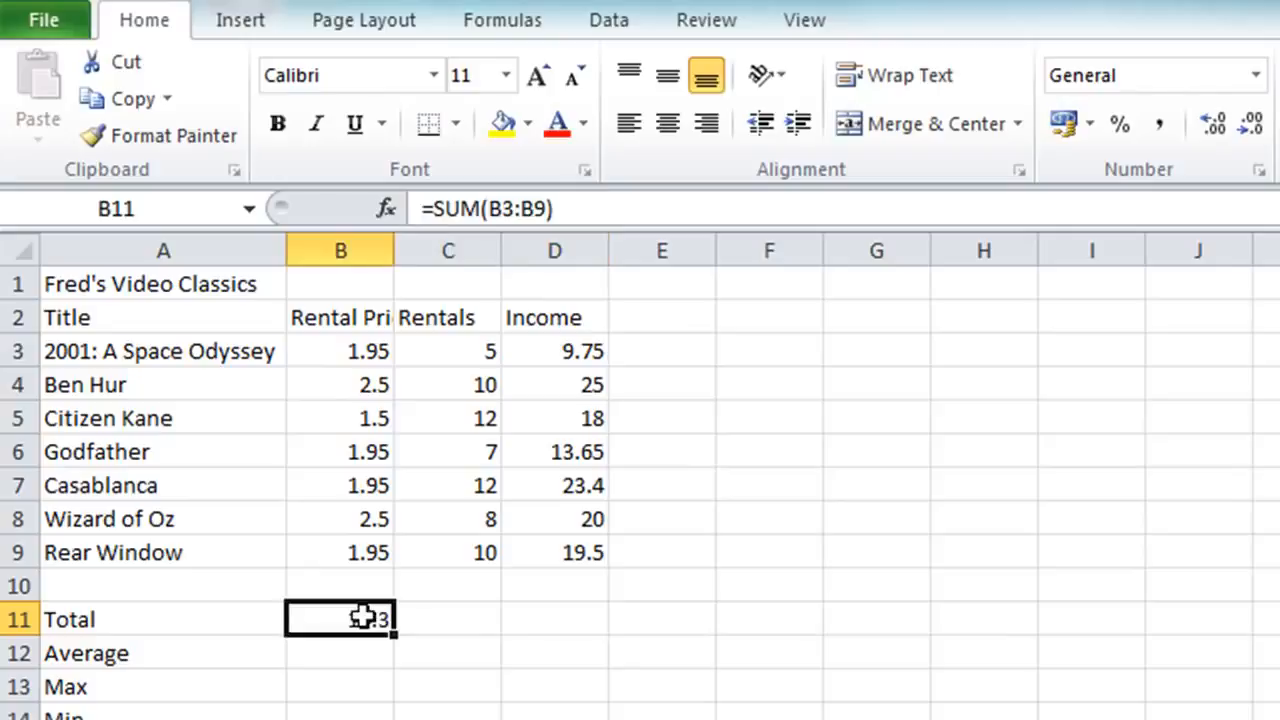
double_click(363, 619)
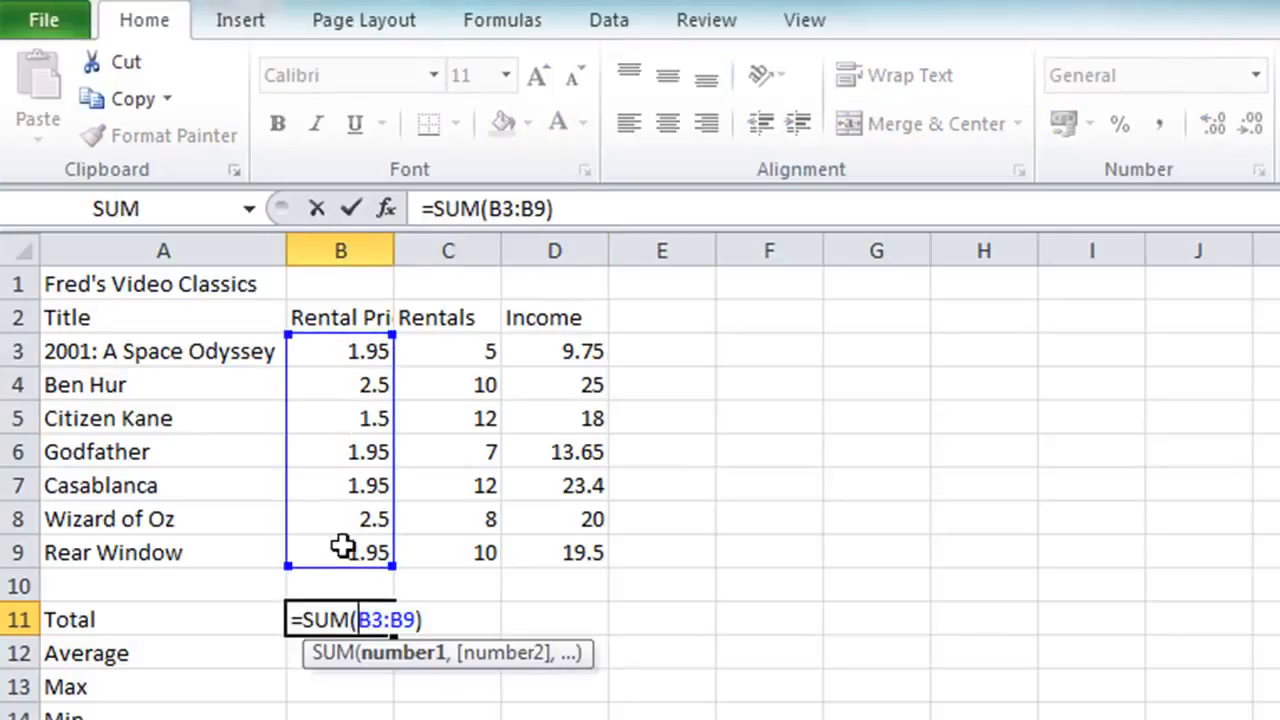
key("Escape")
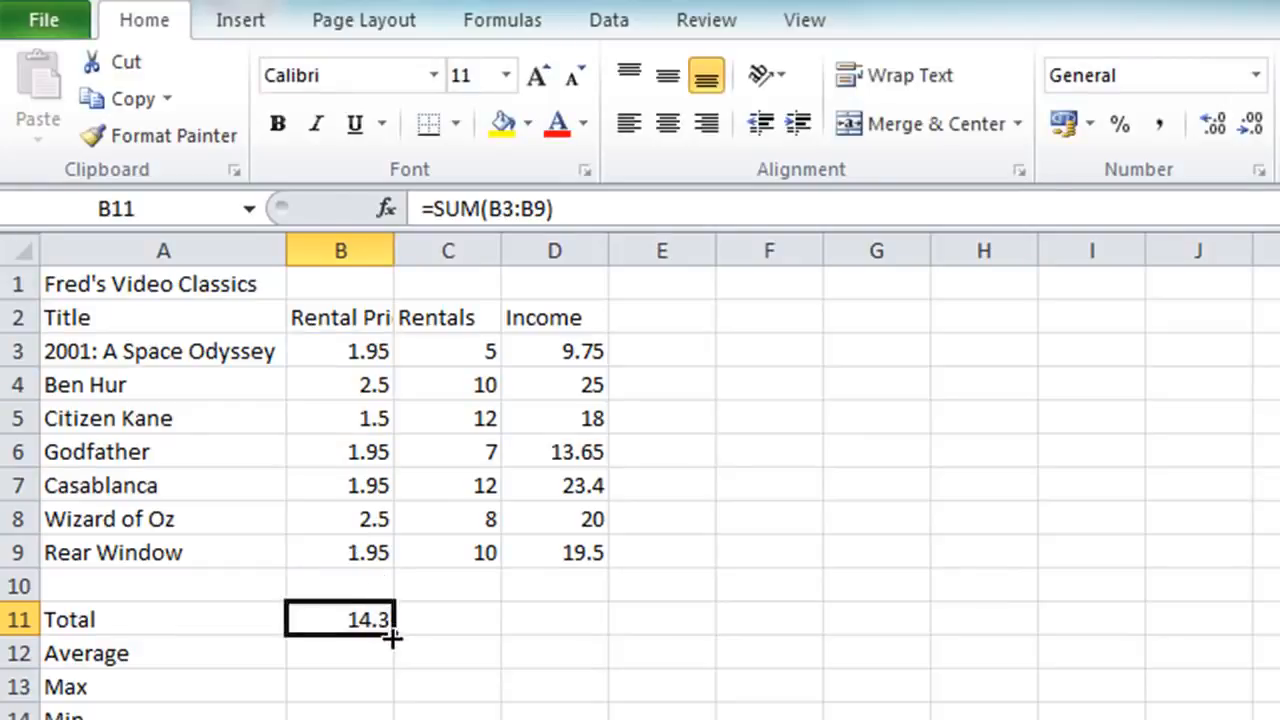
left_click_drag(399, 640, 600, 626)
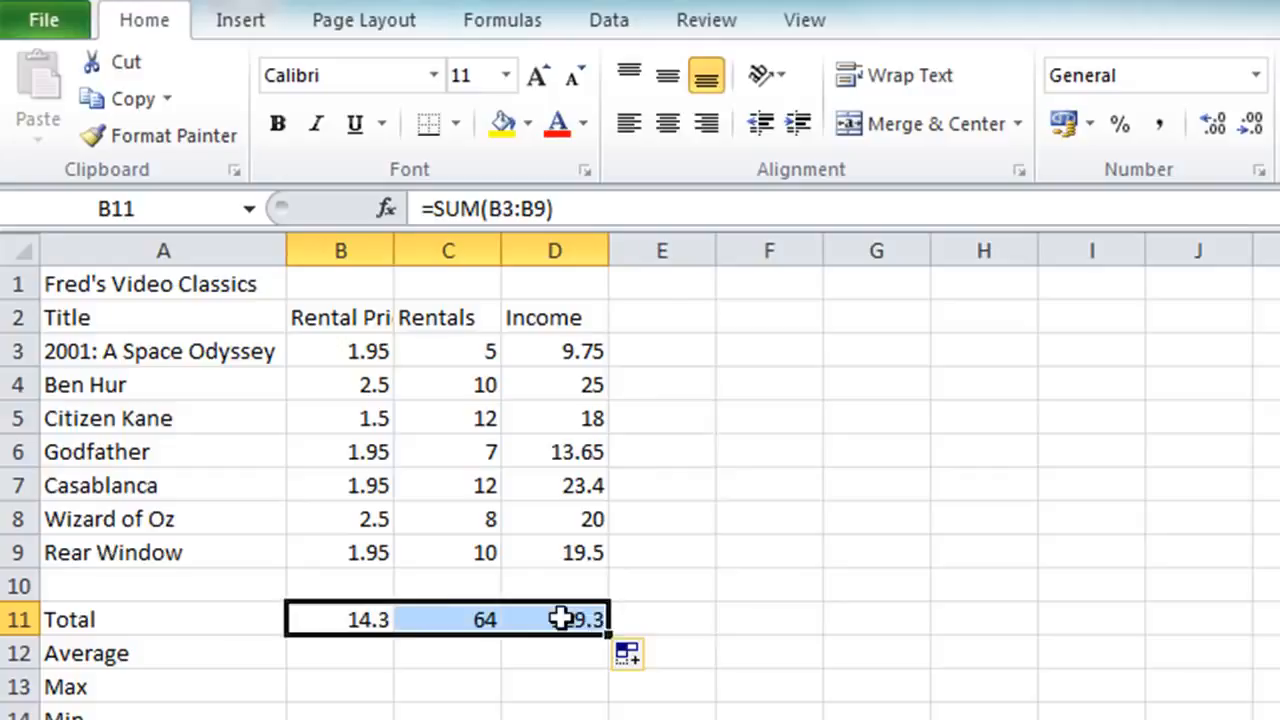
Step: Inspect the copied formulas in C11 and D11 and compare their summed ranges with the formula in B11
left_click(462, 620)
double_click(459, 620)
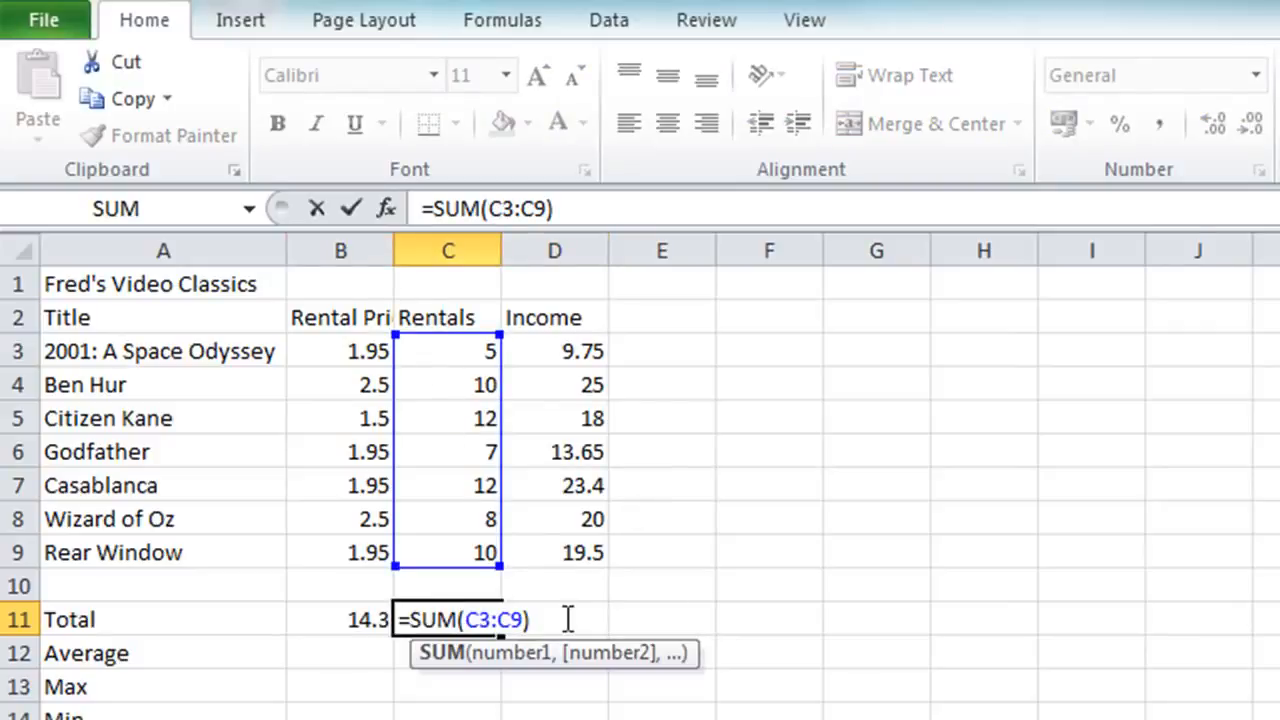
key("Escape")
double_click(567, 619)
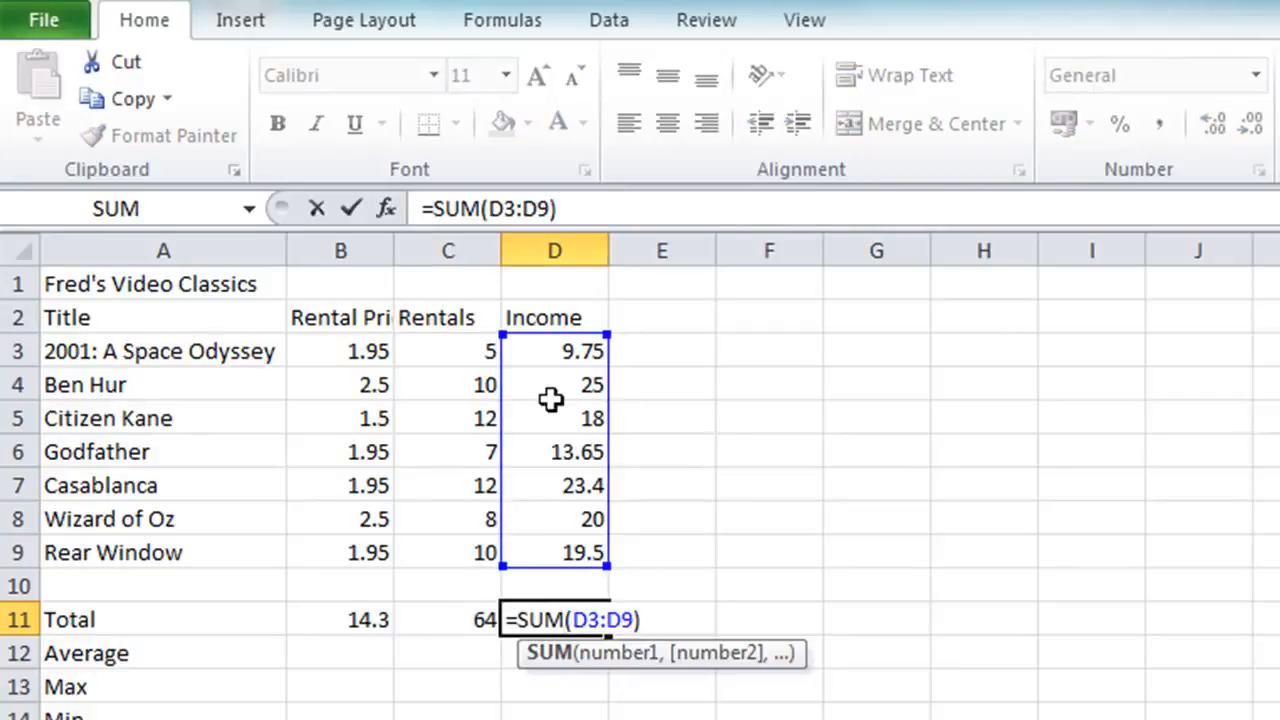
key("Escape")
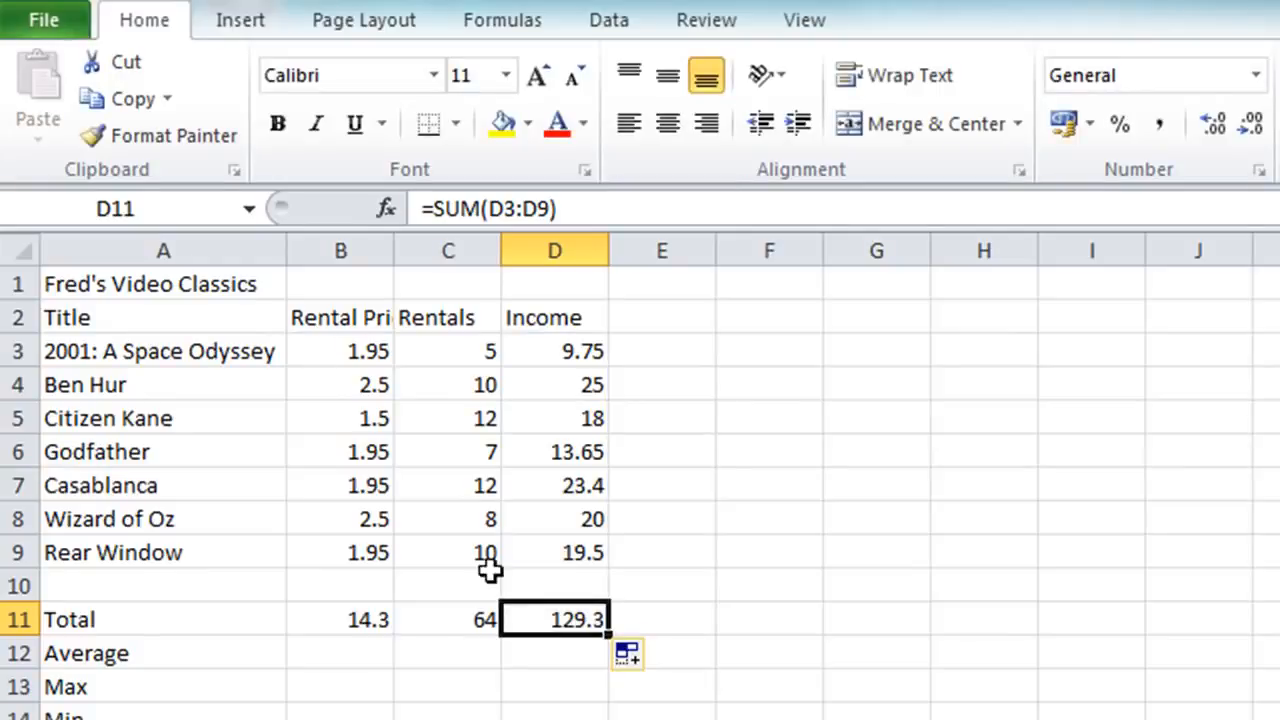
left_click(444, 622)
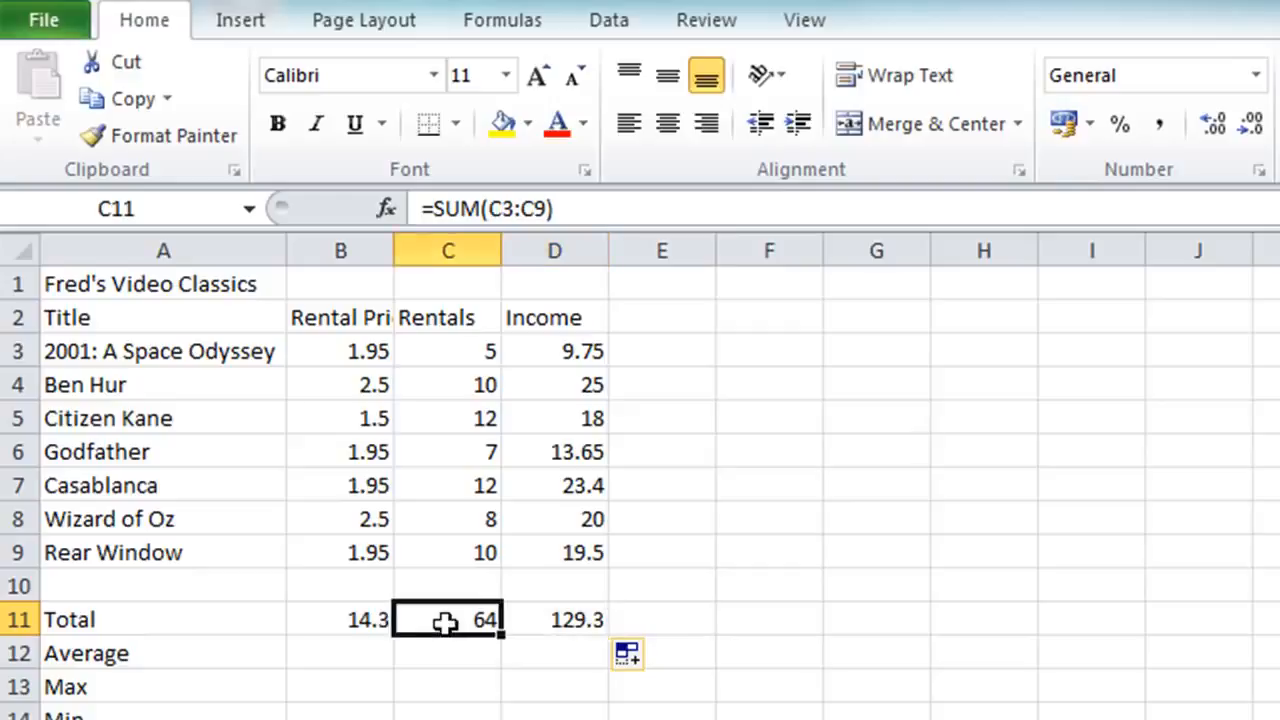
left_click(351, 622)
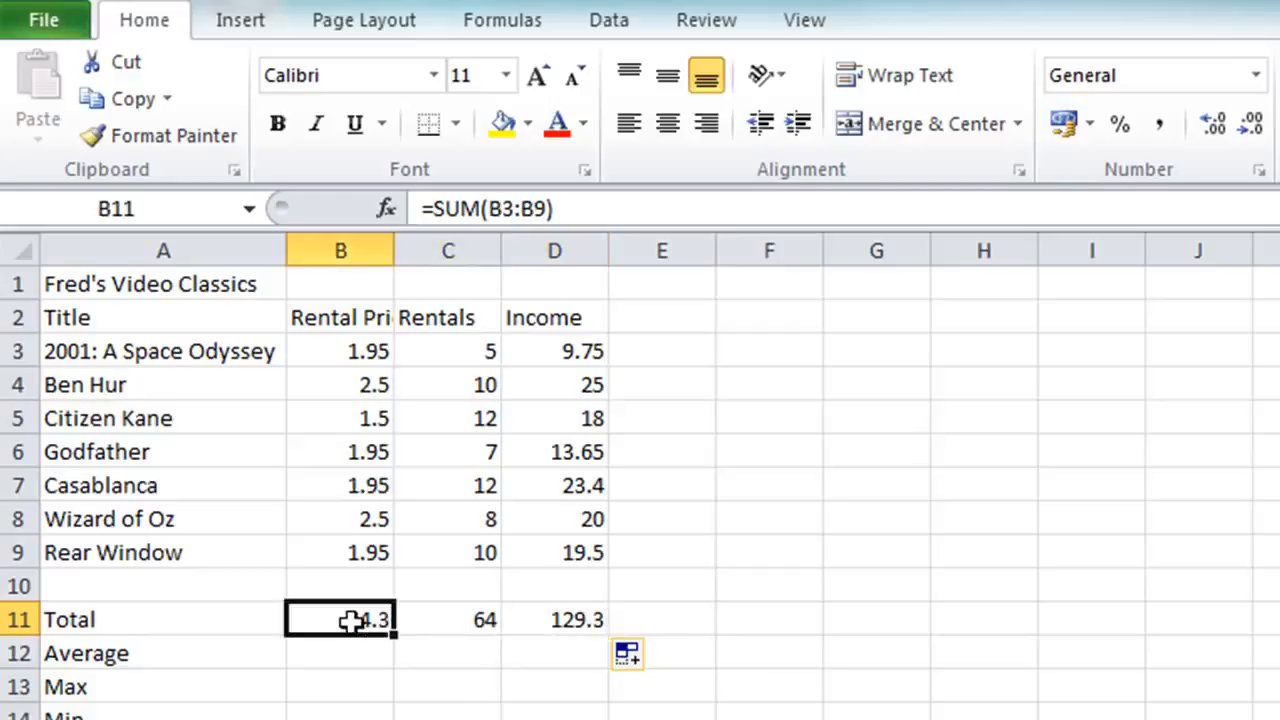
left_click(435, 620)
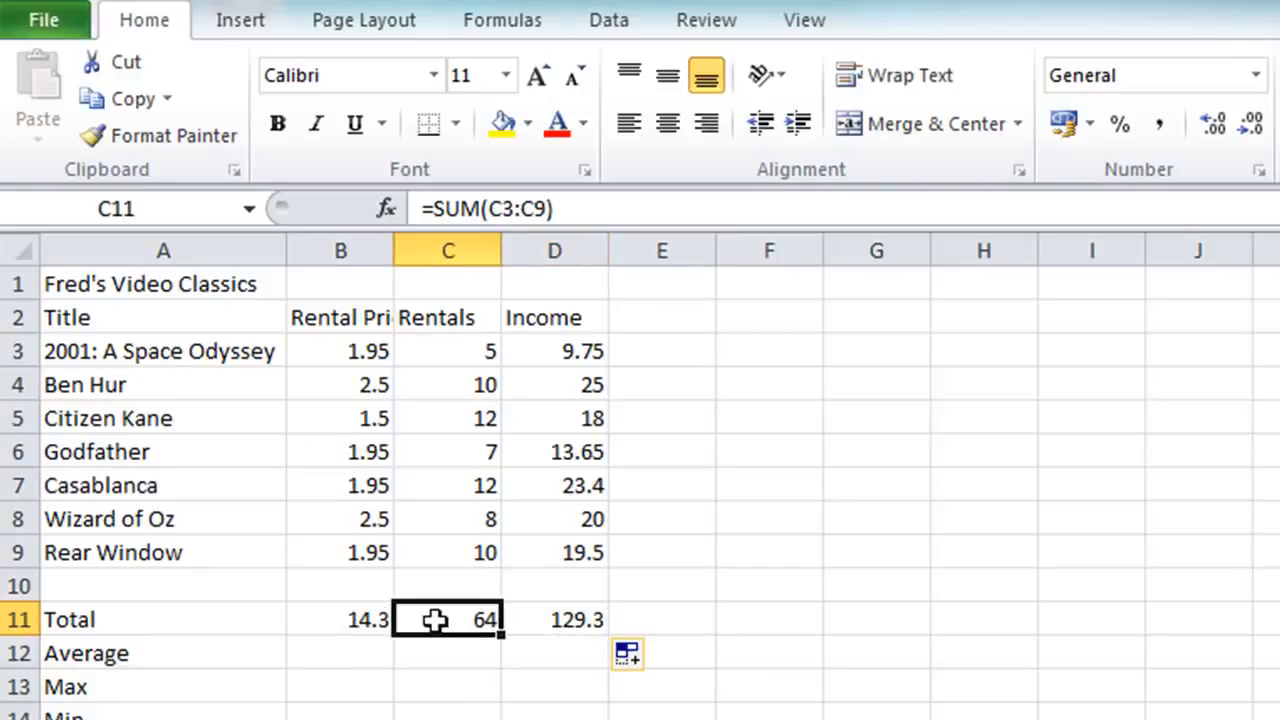
left_click(553, 620)
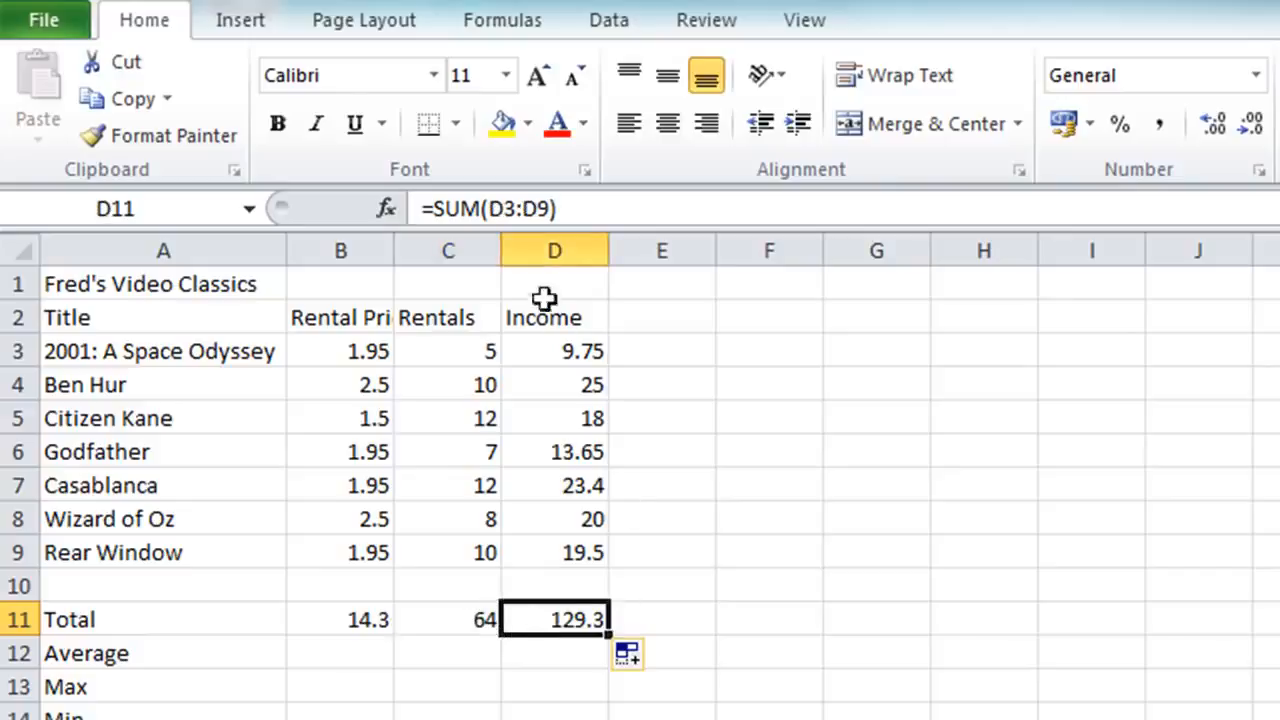